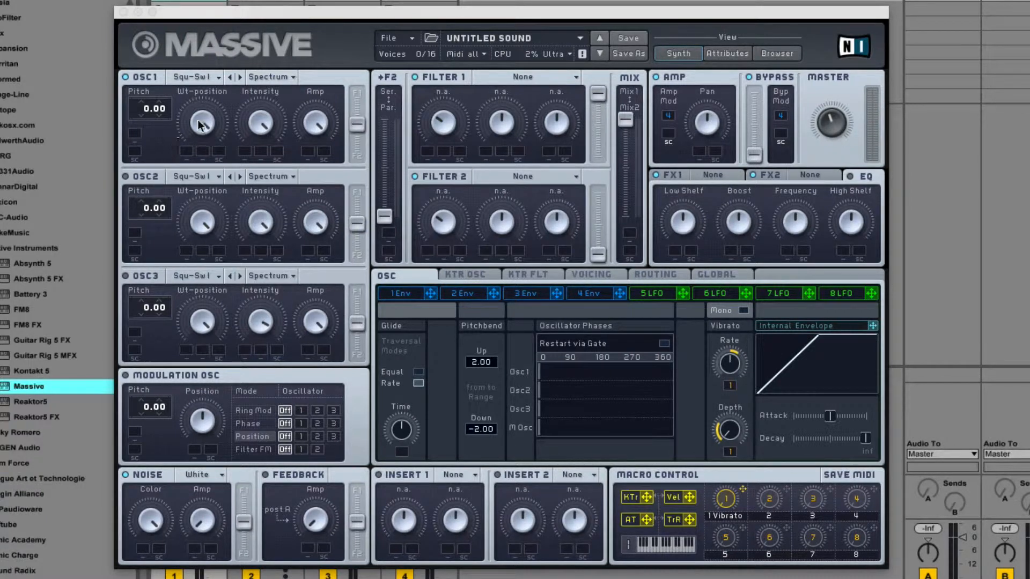
- Turn down the master volume and raise the OSC2 pitch to 12.00
drag(843, 127, 845, 156)
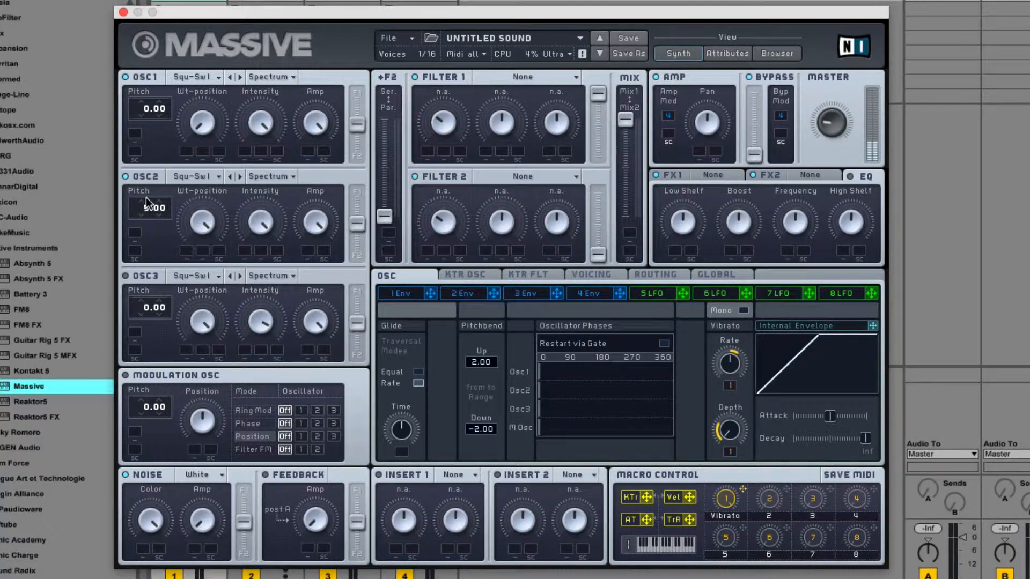
drag(146, 201, 149, 196)
- Set Filter 1 to the Scream type and increase its resonance
click(516, 77)
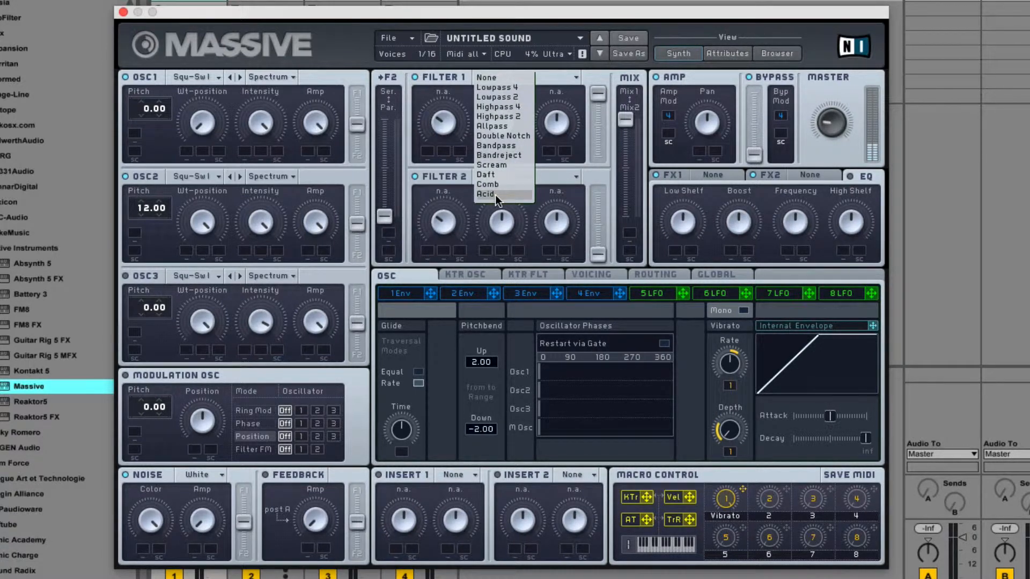
click(495, 166)
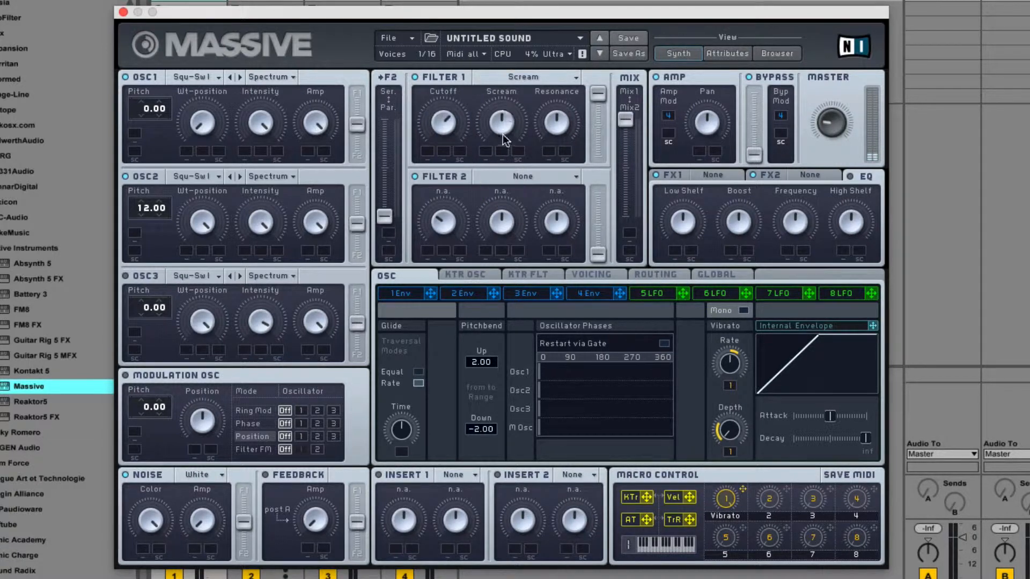
drag(558, 101, 562, 92)
- Assign LFO 5 to modulate the Filter 1 cutoff and show that LFO's settings
drag(682, 293, 426, 150)
click(652, 293)
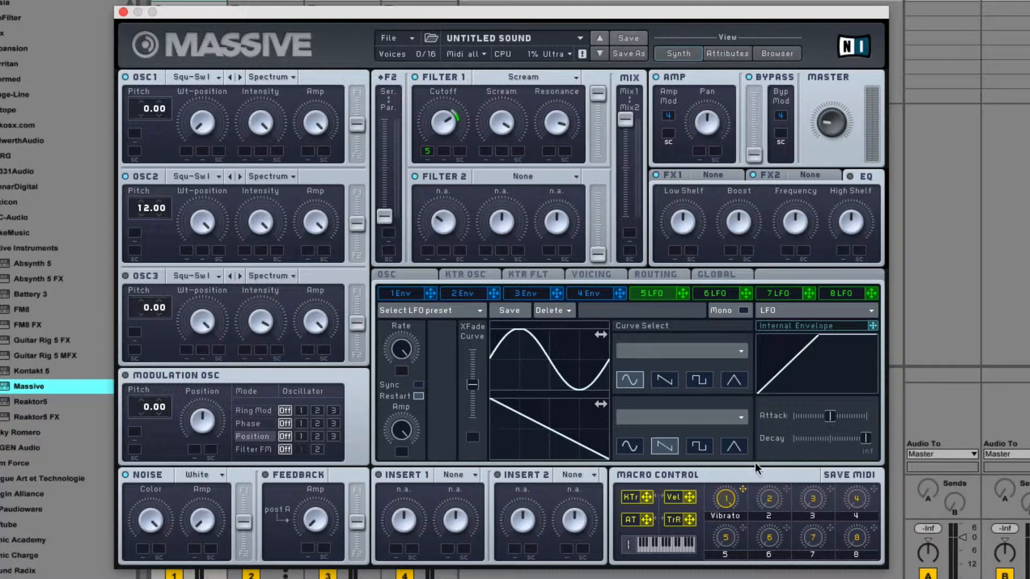
drag(725, 495, 725, 495)
- Remove the macro 1 modulation from the vibrato rate and depth, and assign Envelope 1 to the vibrato depth
click(404, 294)
click(601, 275)
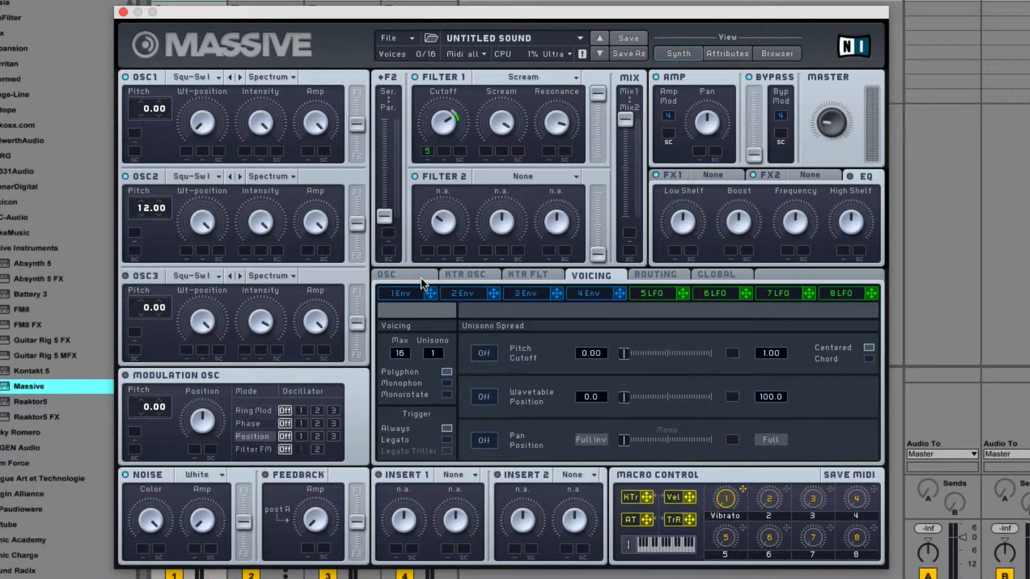
click(419, 278)
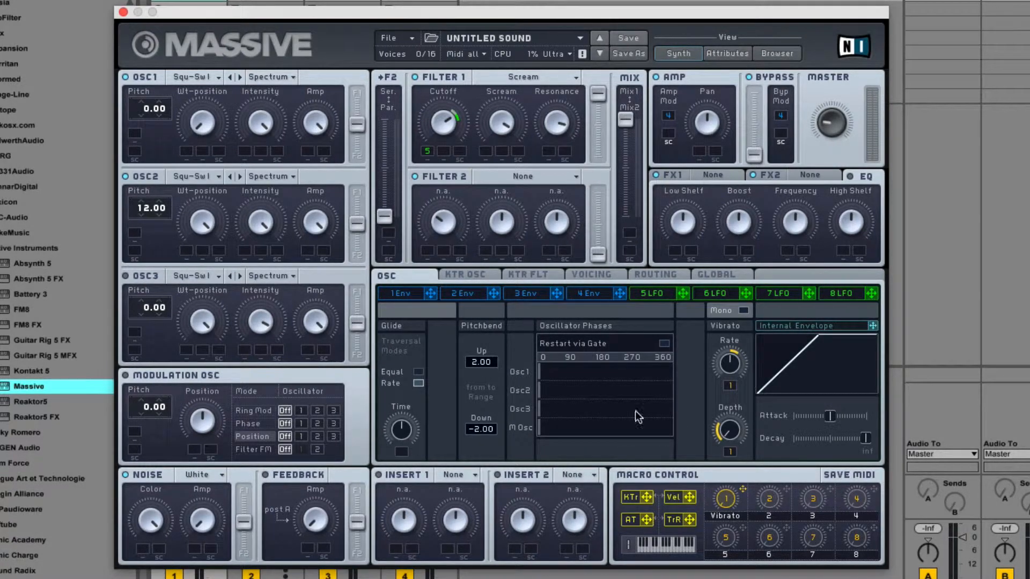
double_click(727, 452)
double_click(728, 385)
drag(430, 293, 730, 451)
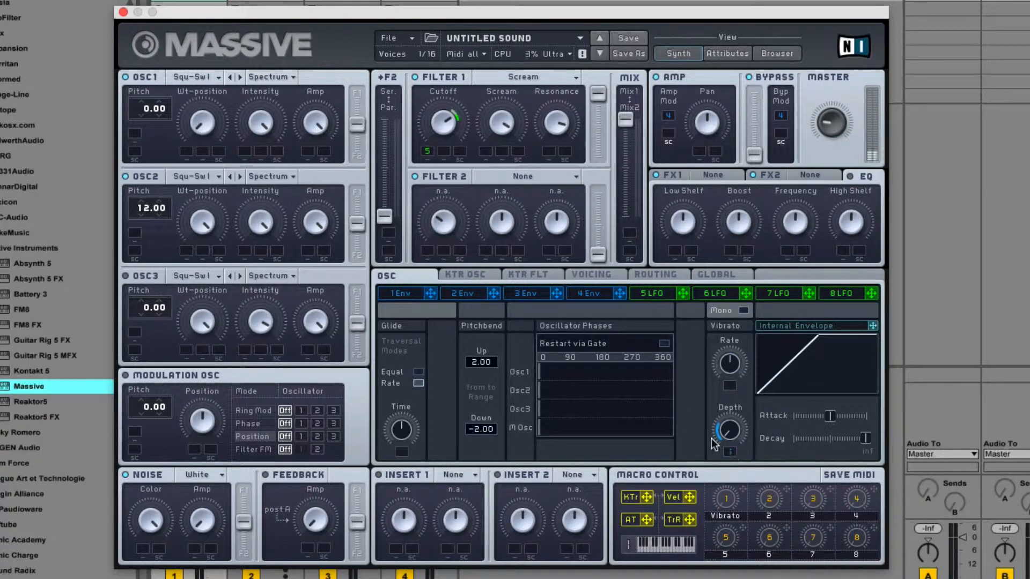
drag(731, 382, 730, 385)
- Adjust the attack of Envelope 1 to a slow rise
click(394, 293)
drag(464, 429, 474, 340)
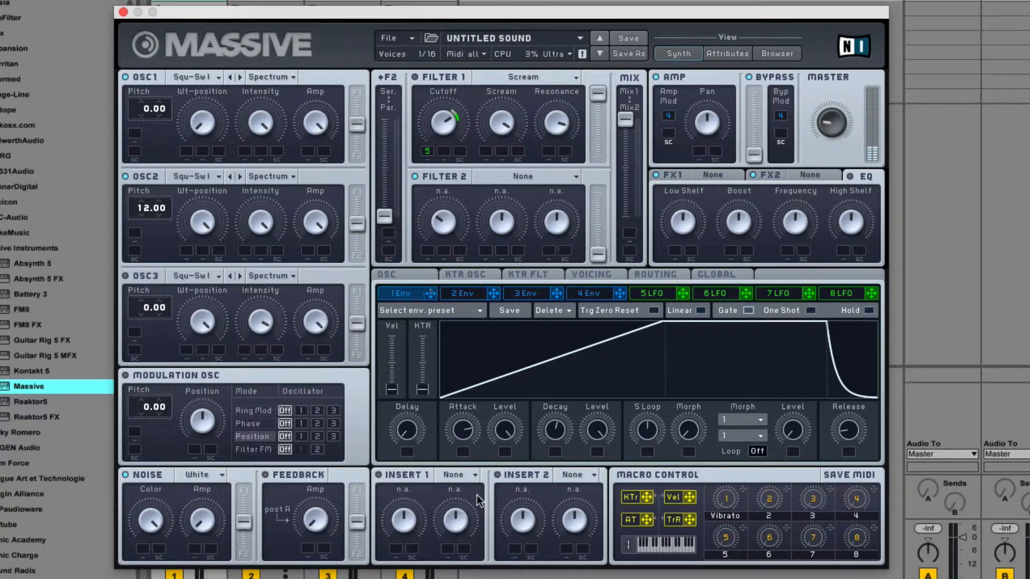
drag(472, 437, 468, 455)
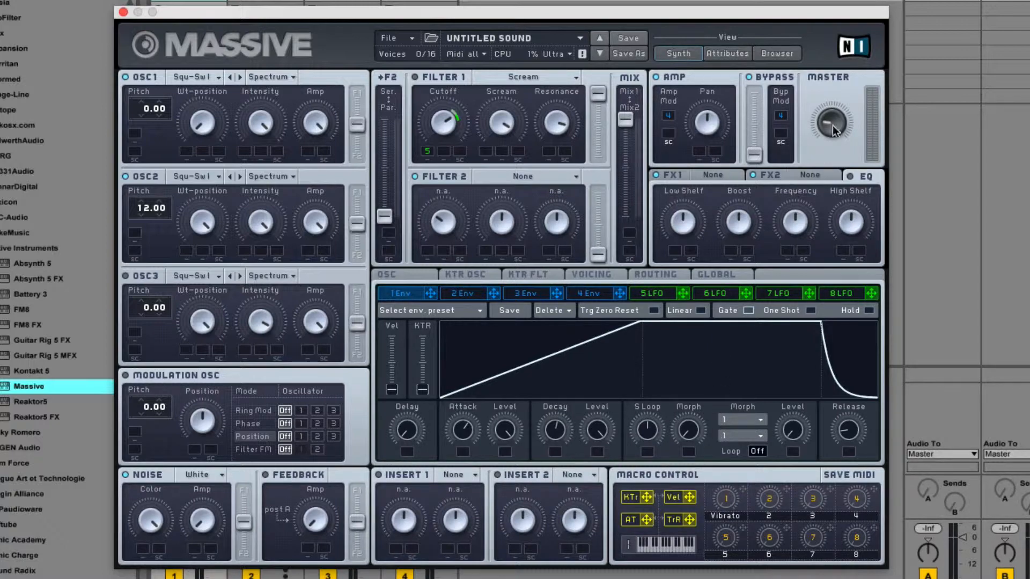
- Load the preset STM_MSV_VBL01_LeadPreset03 from the sound browser
click(770, 53)
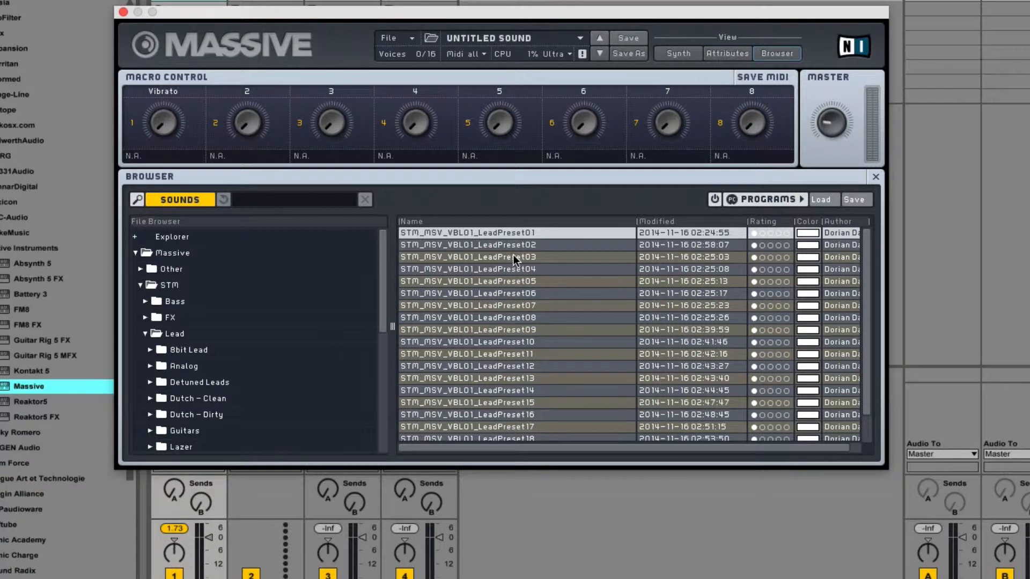
scroll(299, 329, down, 3)
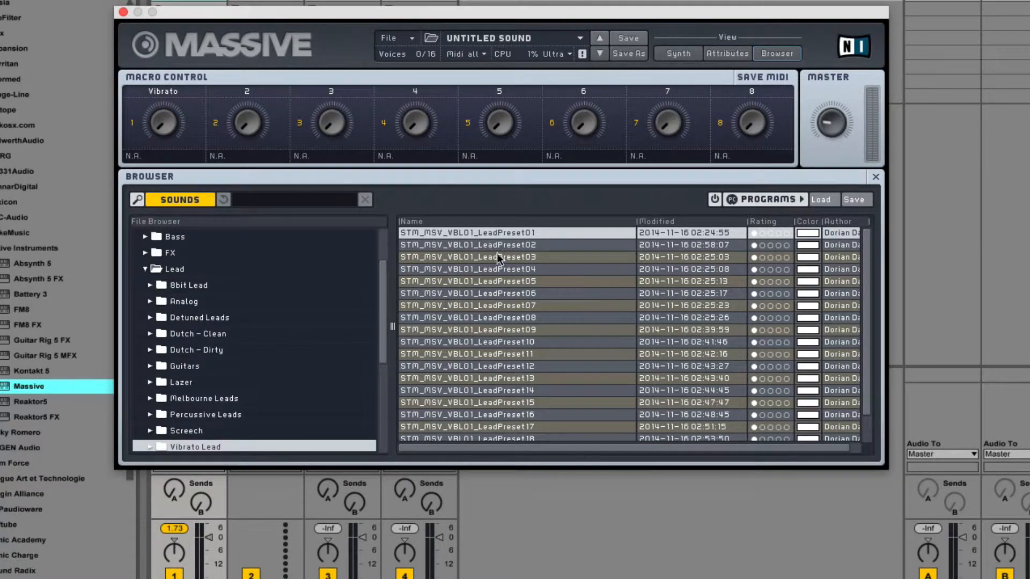
double_click(523, 257)
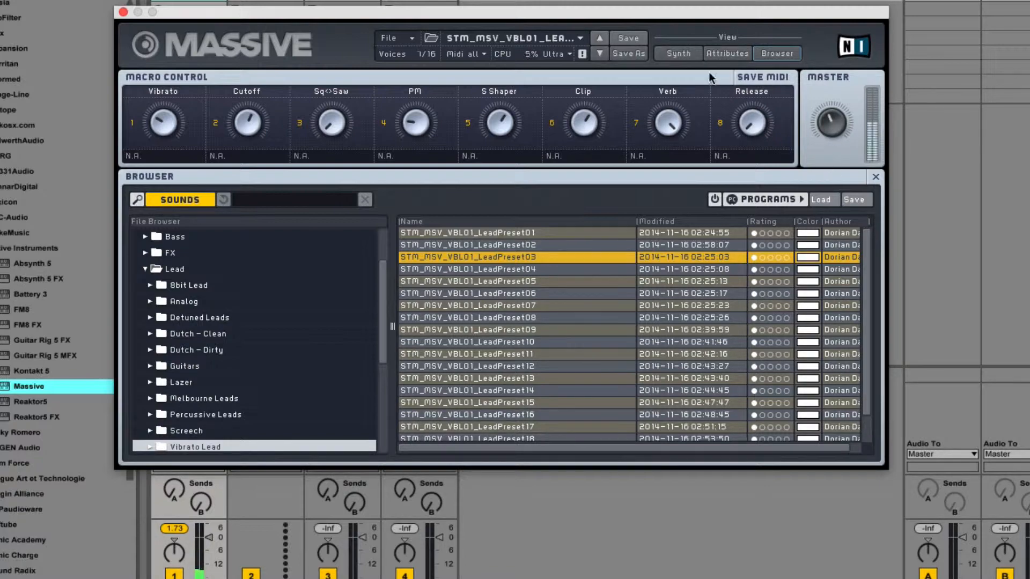
- Examine the loaded preset's synth settings, including the OSC3 wavetable choice and the modulation oscillator's Phase mode
click(677, 54)
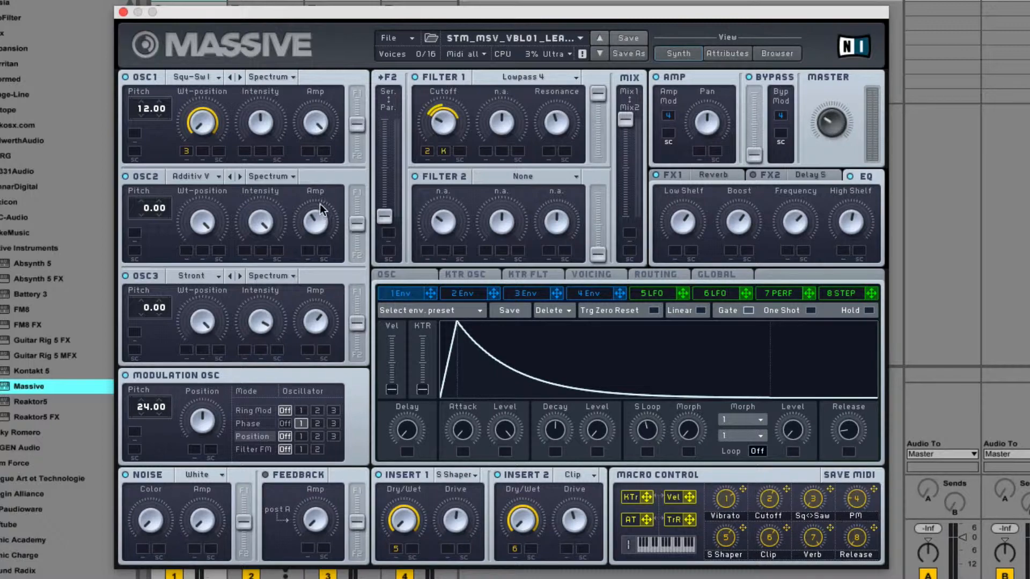
click(191, 275)
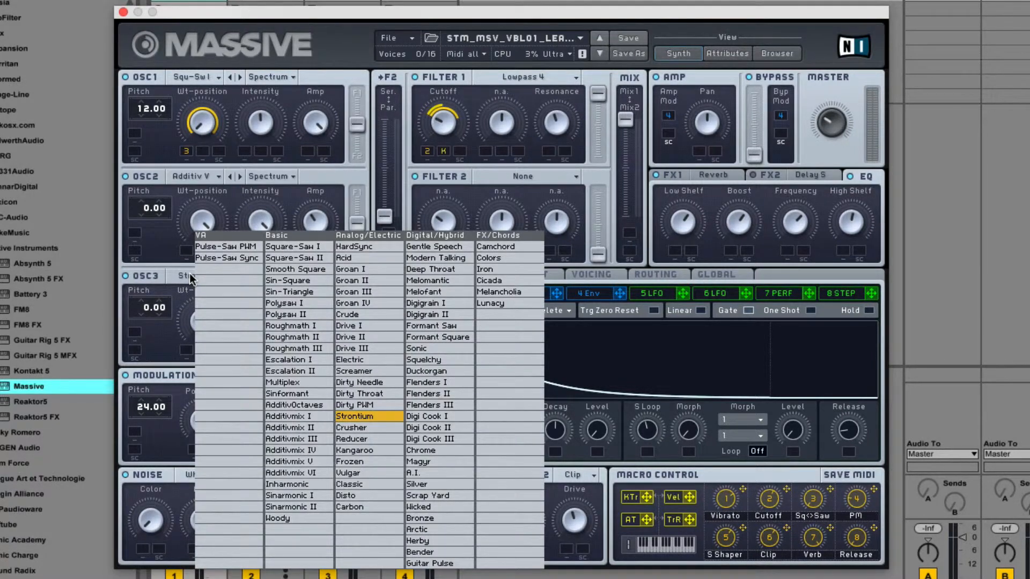
click(189, 273)
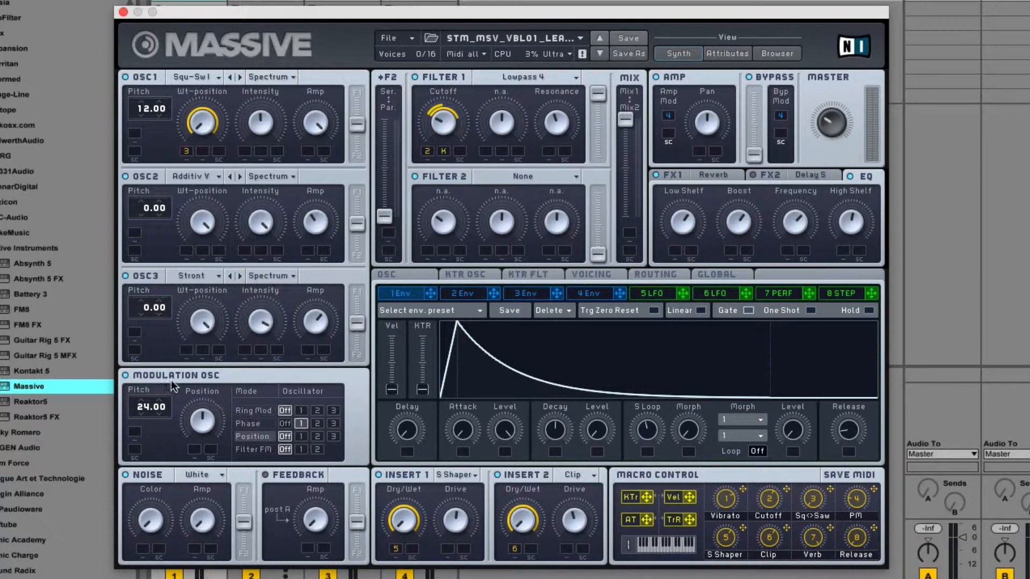
click(244, 421)
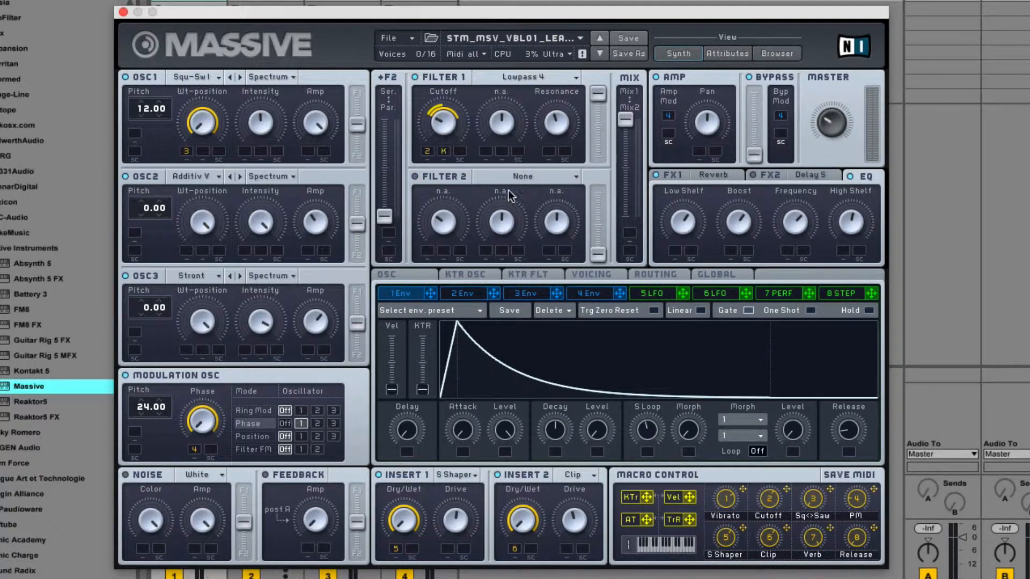
- Raise the Filter 2 output to maximum and route OSC1, OSC2 and OSC3 fully to Filter 1
drag(603, 255, 604, 193)
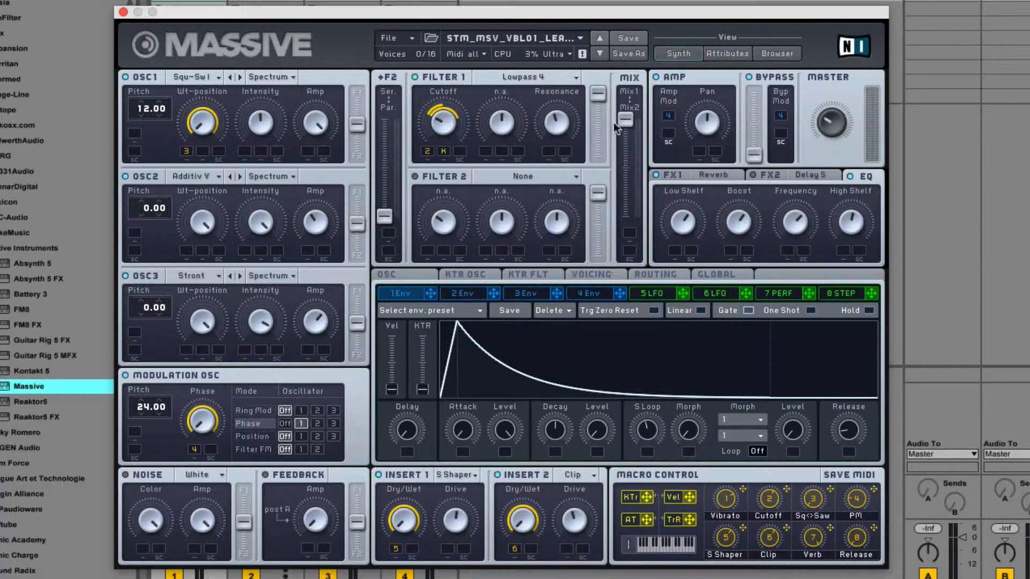
drag(357, 125, 358, 91)
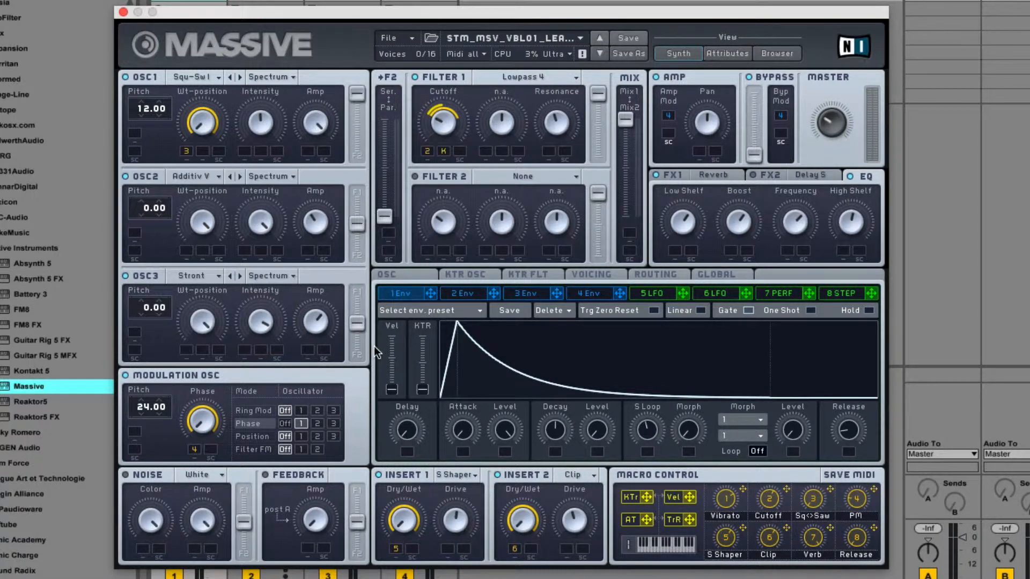
drag(357, 223, 357, 192)
drag(356, 322, 358, 291)
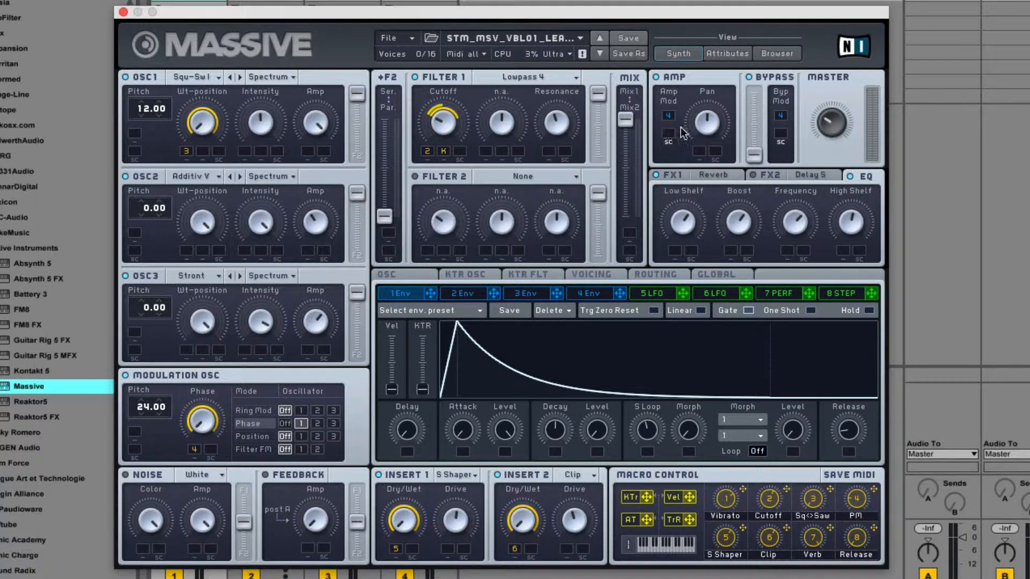
- Set the FX2 effect to None and return to the FX1 Reverb settings
click(681, 175)
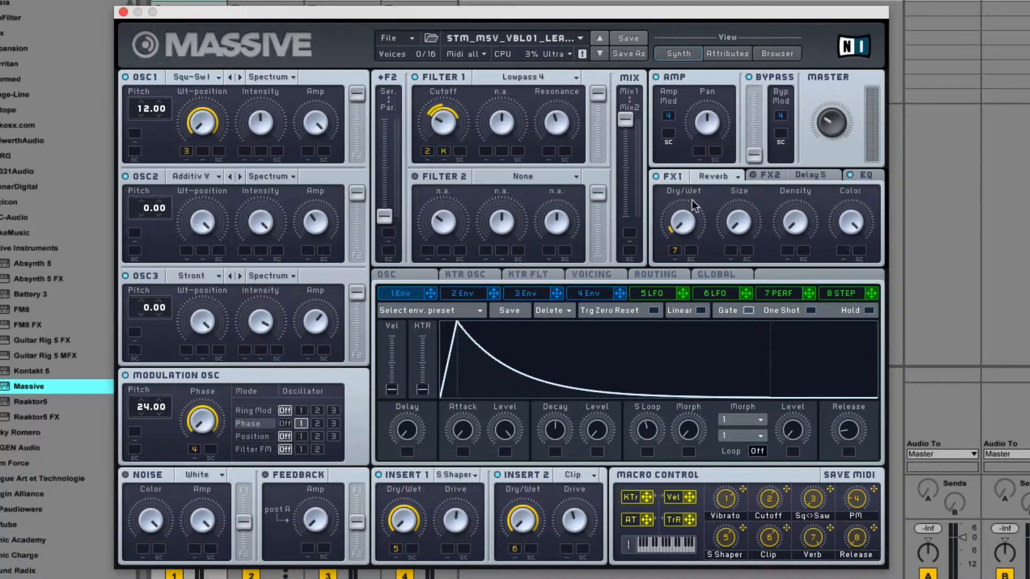
click(776, 174)
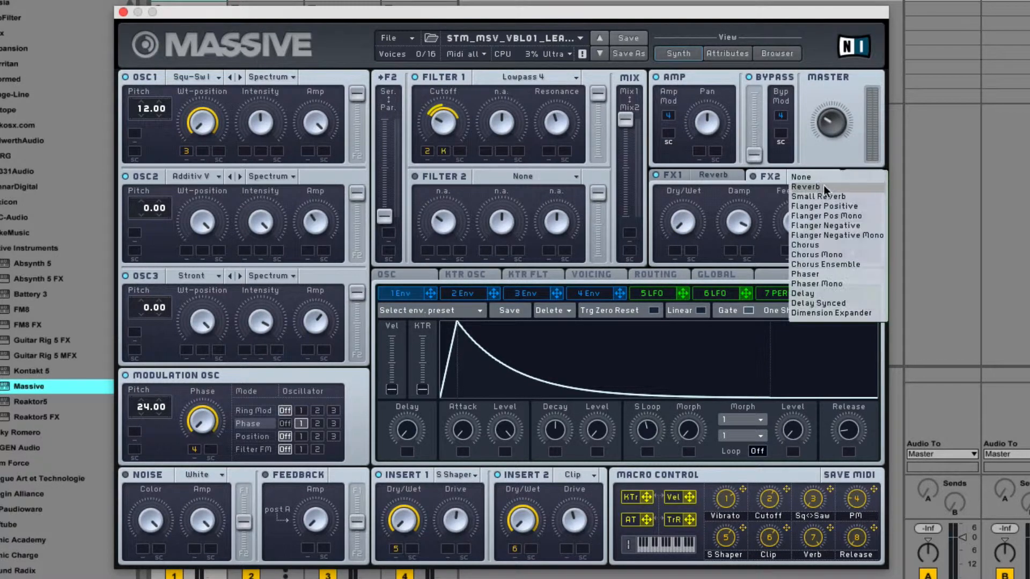
click(799, 186)
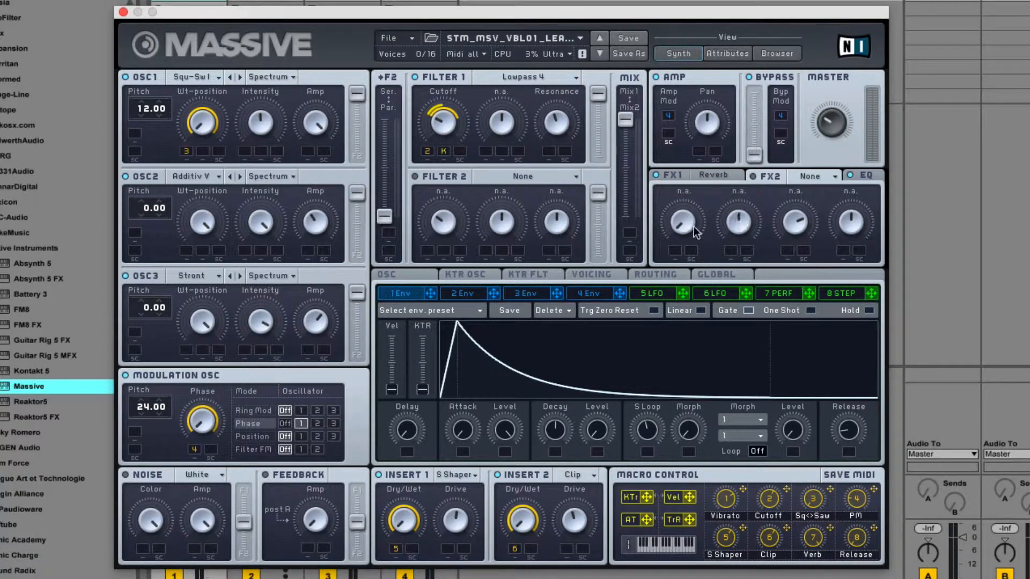
click(688, 175)
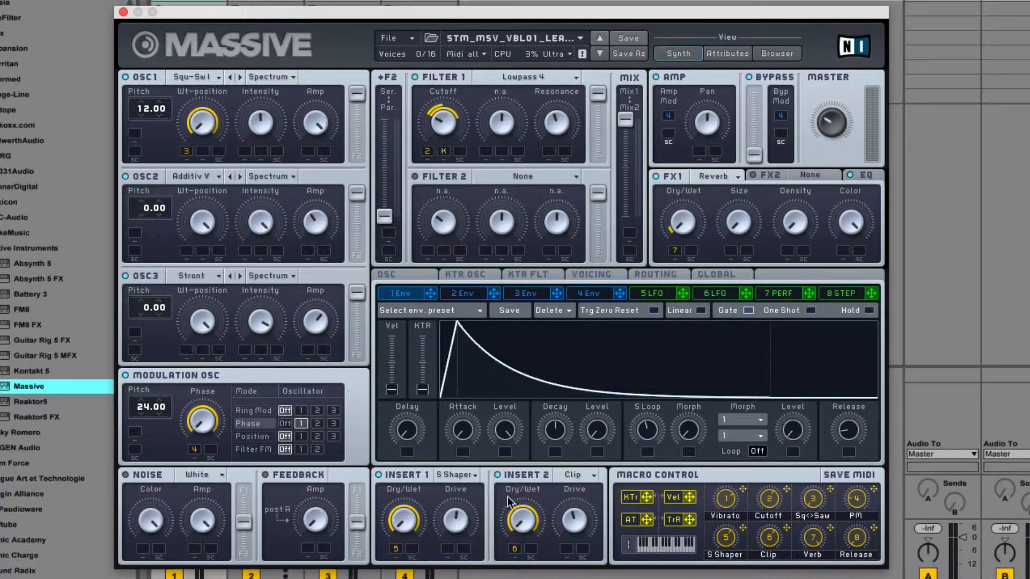
- Examine the preset's modulators: Envelopes 1 to 4, LFOs 5 and 6, Performer 7 and Stepper 8
click(599, 295)
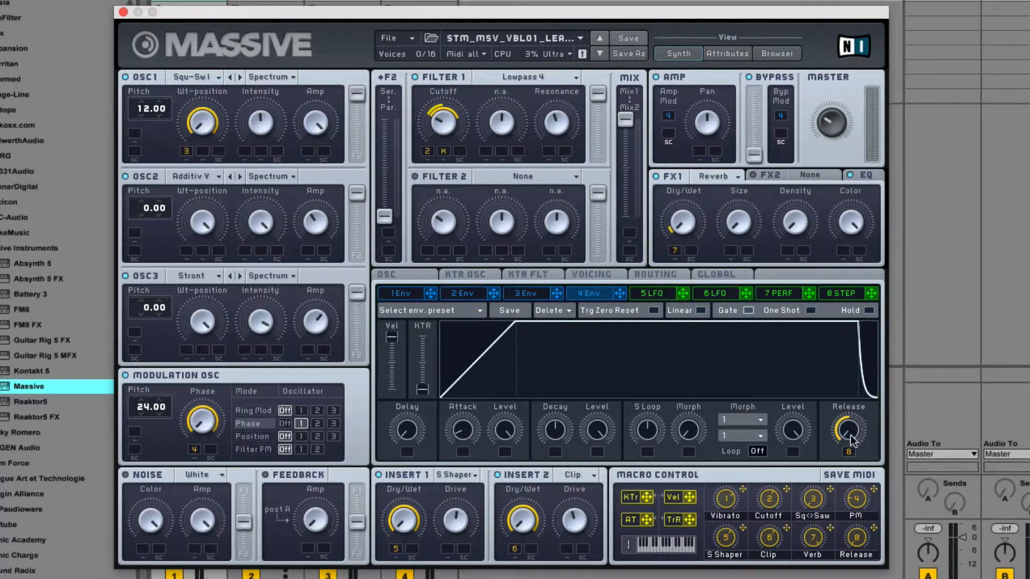
click(412, 292)
click(460, 293)
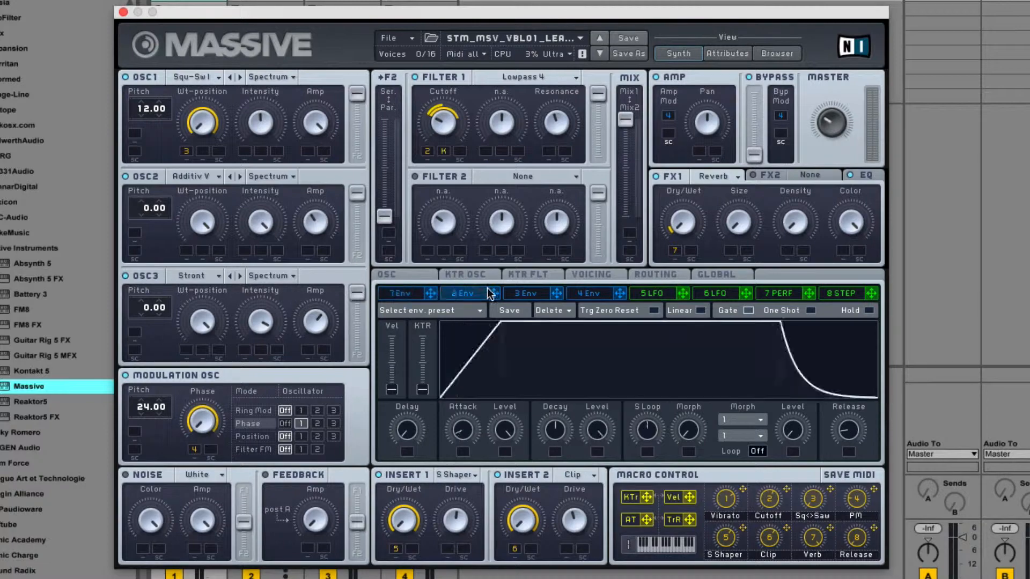
click(516, 292)
click(590, 293)
click(652, 293)
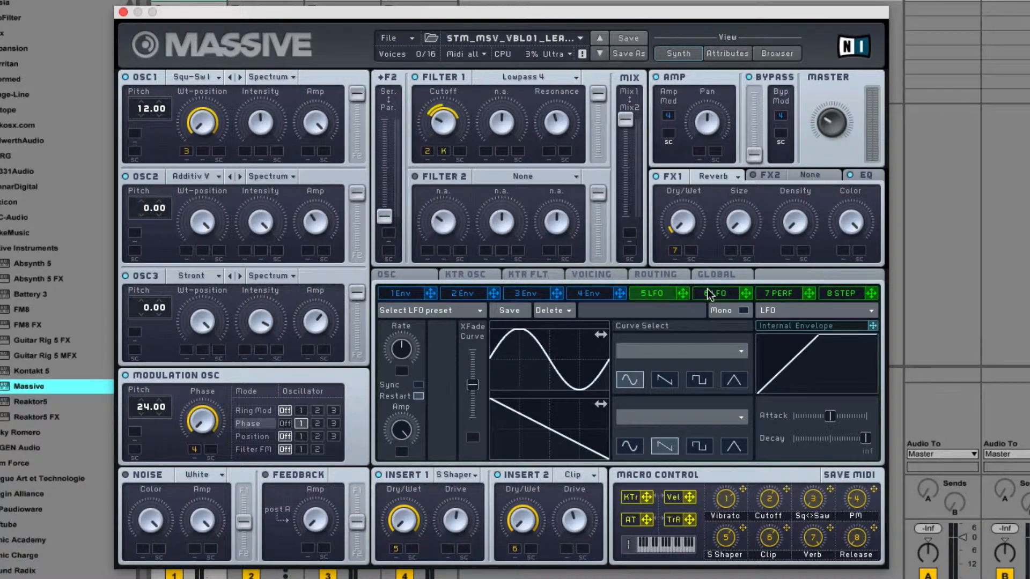
click(713, 293)
click(775, 293)
click(843, 296)
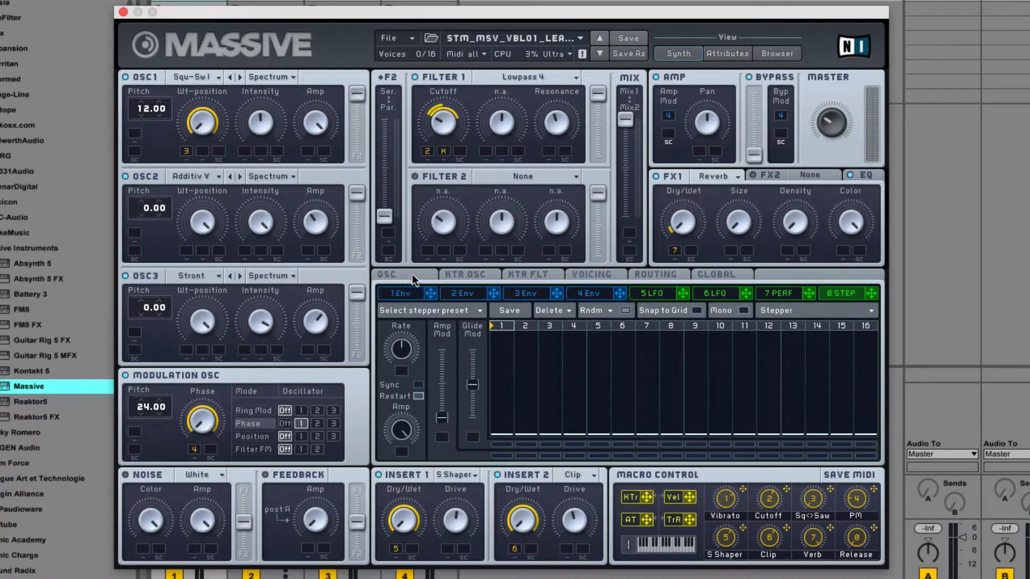
- Examine the oscillator, key tracking, voicing and routing settings of the preset, plus Envelope 4
click(412, 275)
click(470, 276)
click(536, 274)
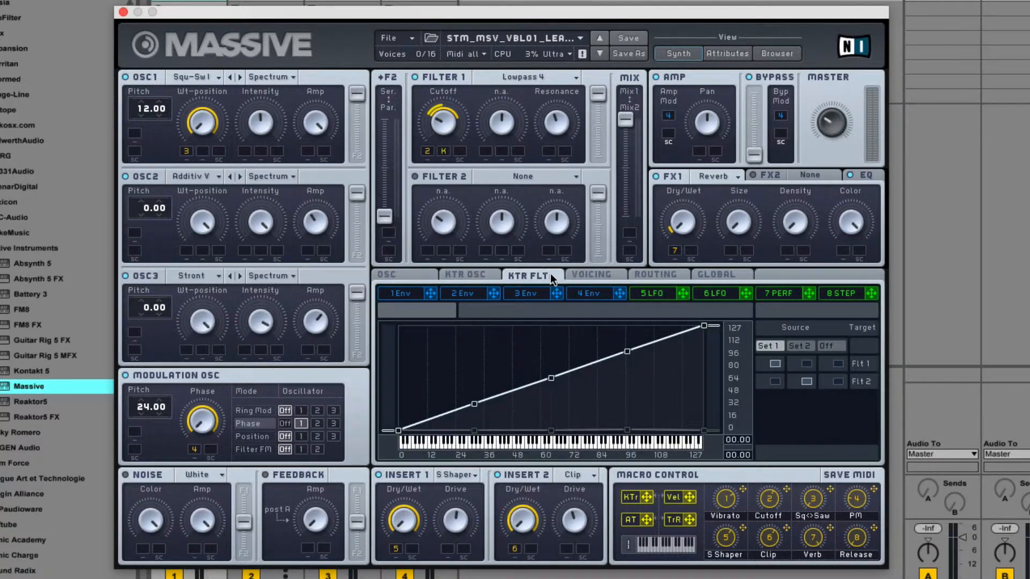
click(585, 274)
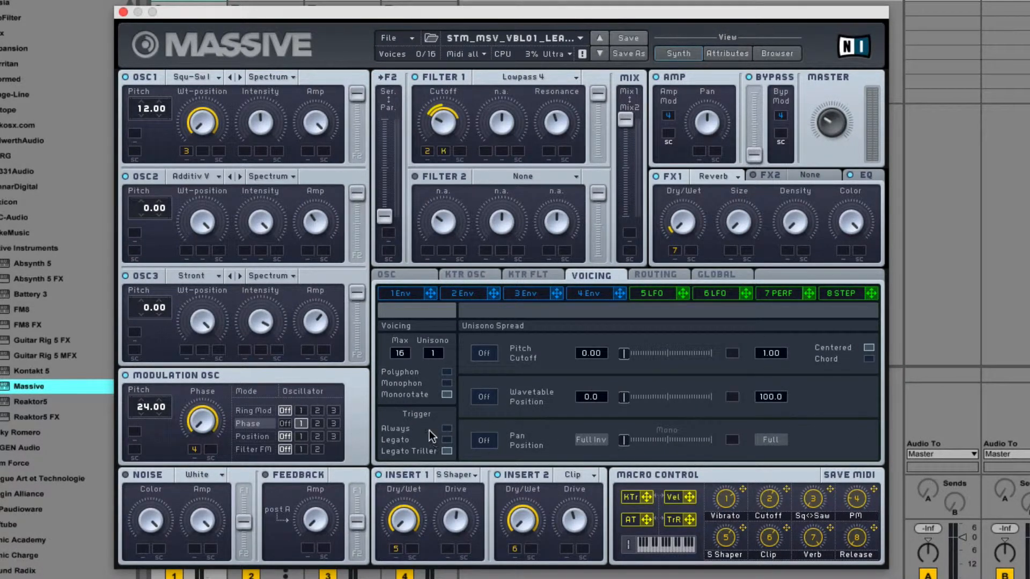
click(660, 275)
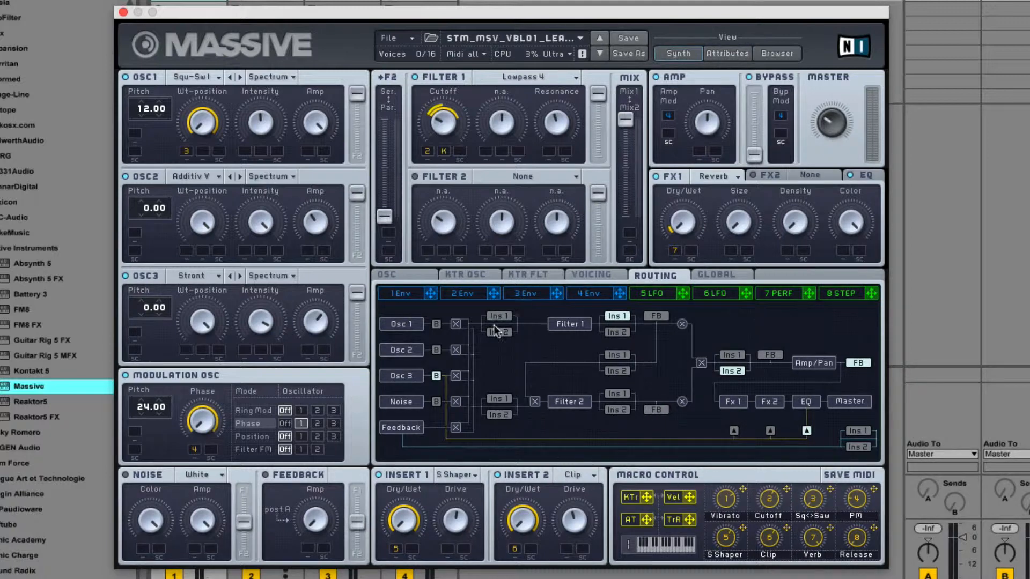
click(395, 275)
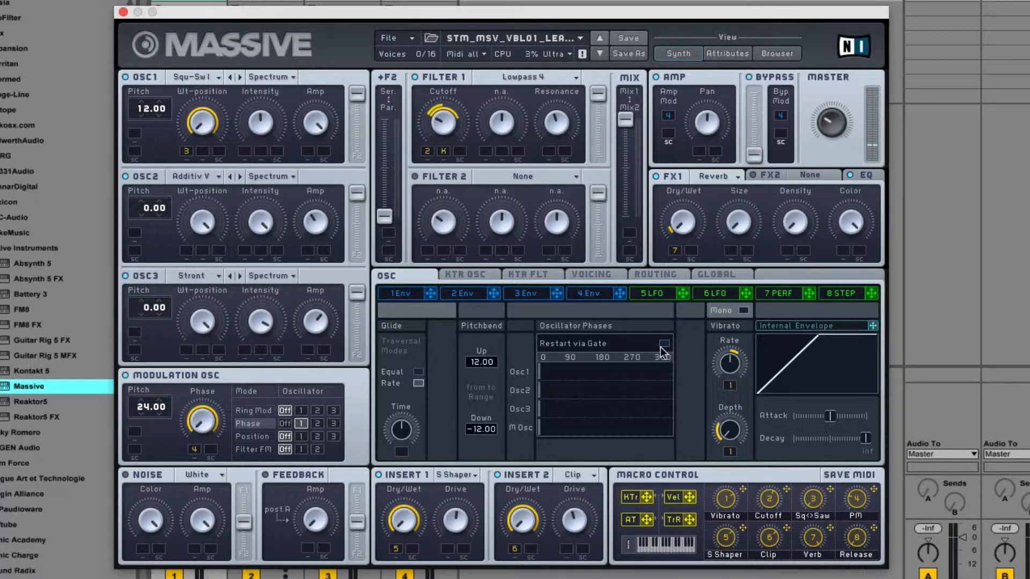
click(605, 293)
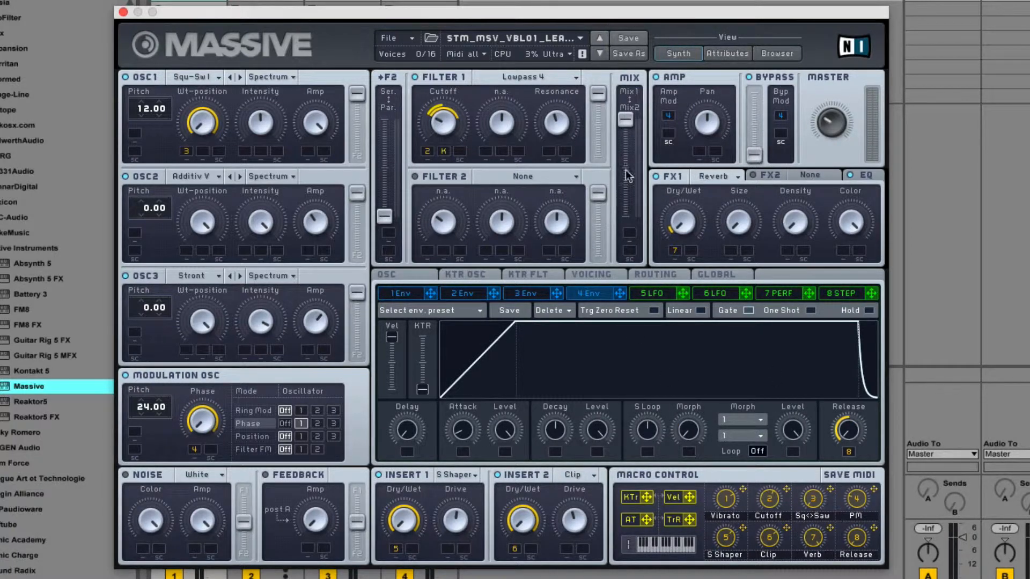
click(410, 271)
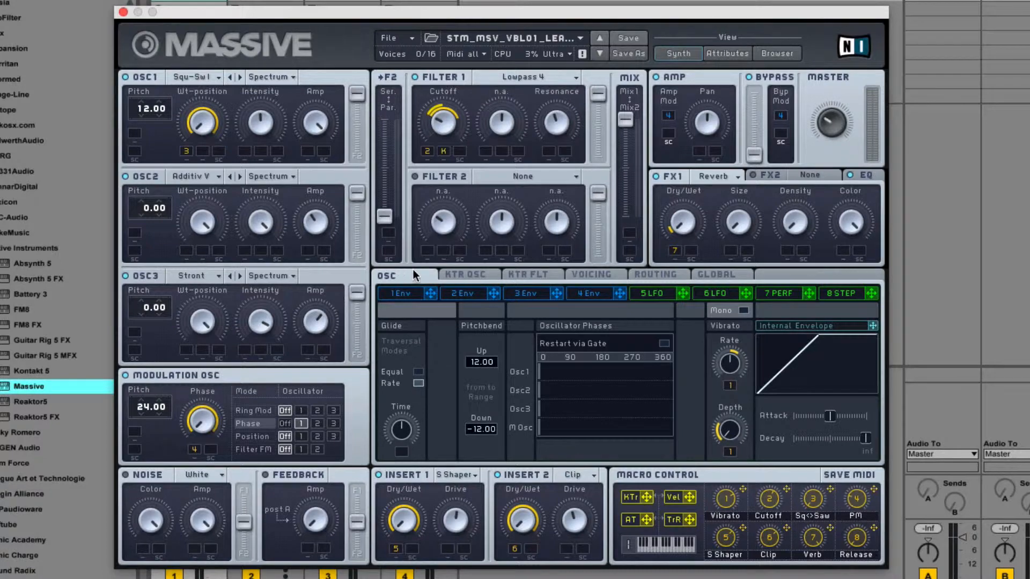
- Load the preset STM_MSV_VBL01_LeadPreset06 from the sound browser
click(787, 54)
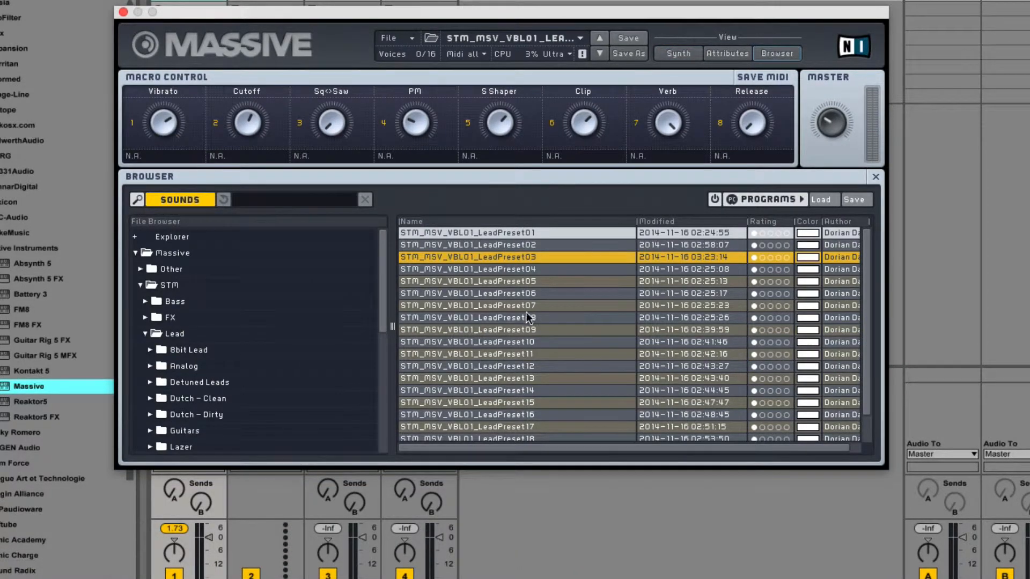
click(504, 294)
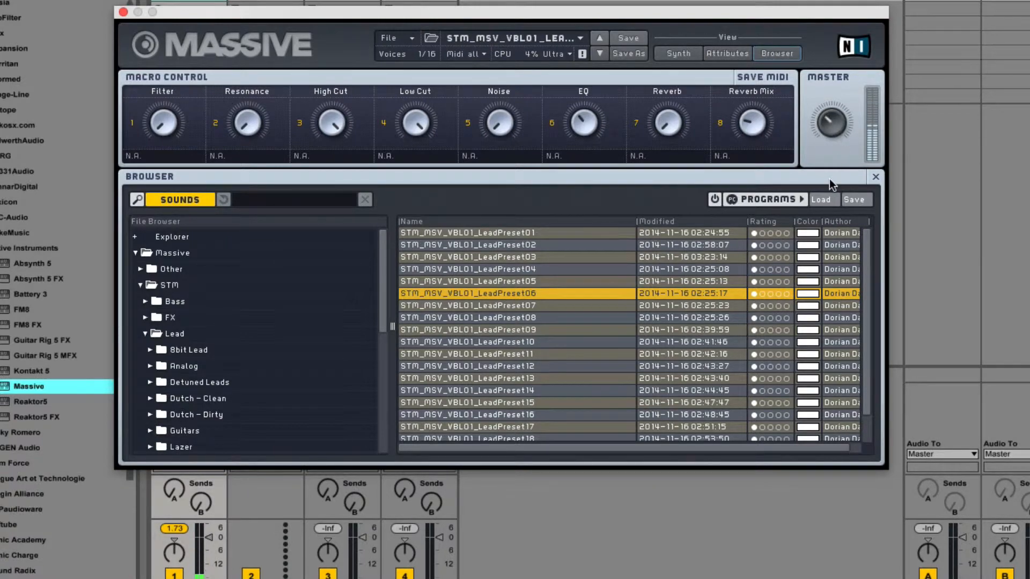
- Examine the noise types available for the loaded lead preset without changing the Tape noise
click(670, 53)
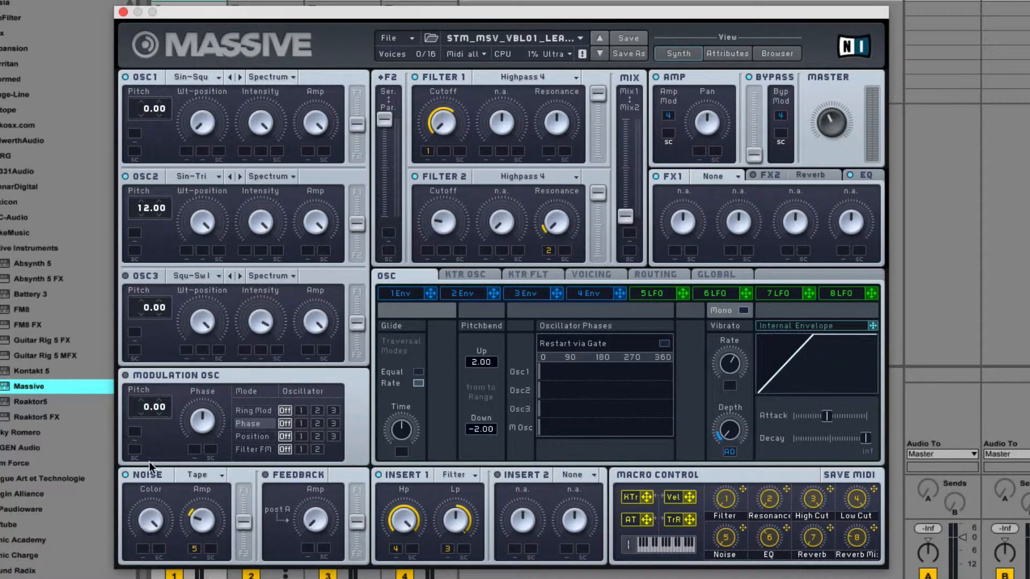
click(210, 474)
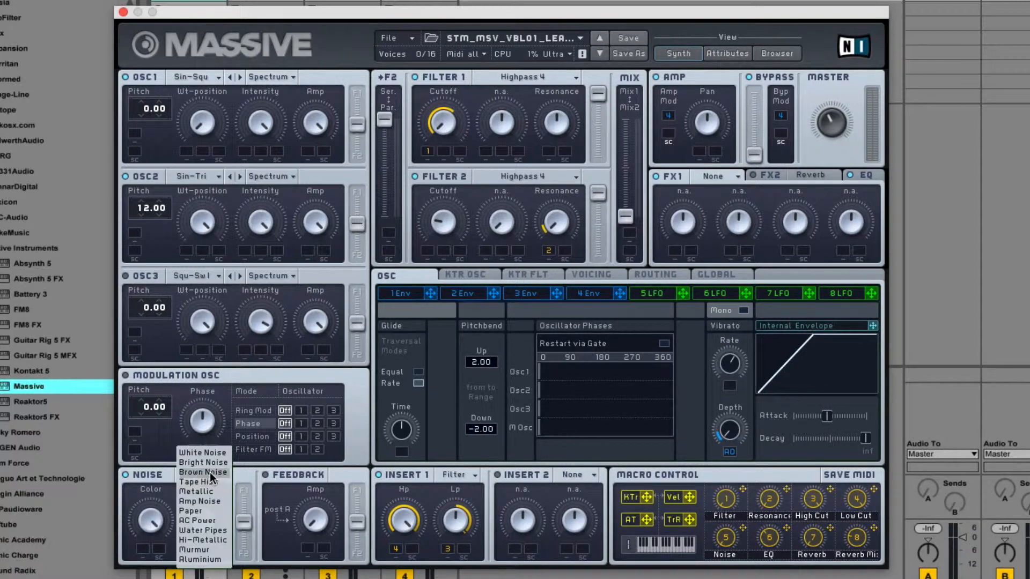
click(163, 484)
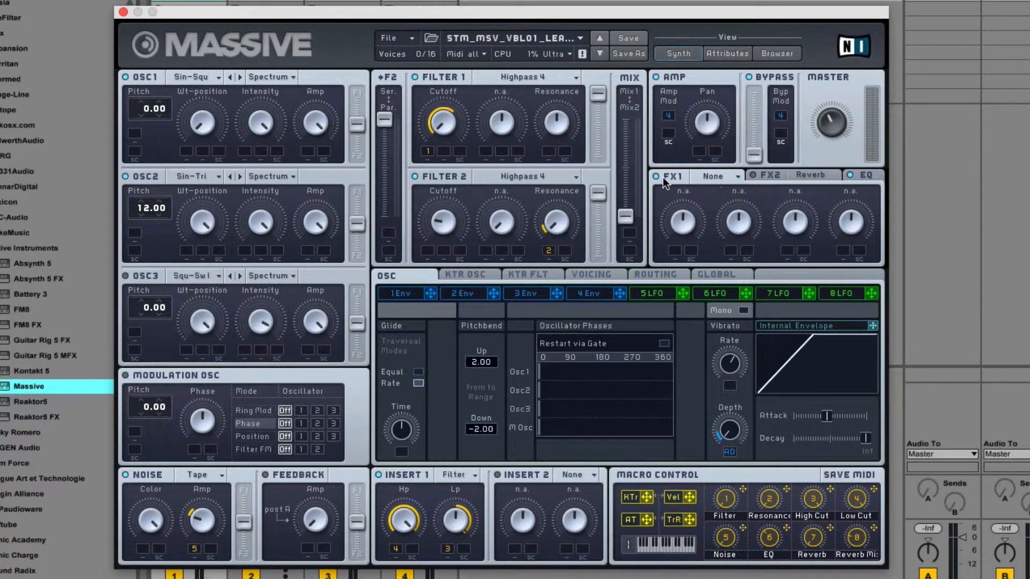
- Remove the macro 7 and macro 8 assignments from the FX2 Reverb's Size and Dry/Wet
click(770, 176)
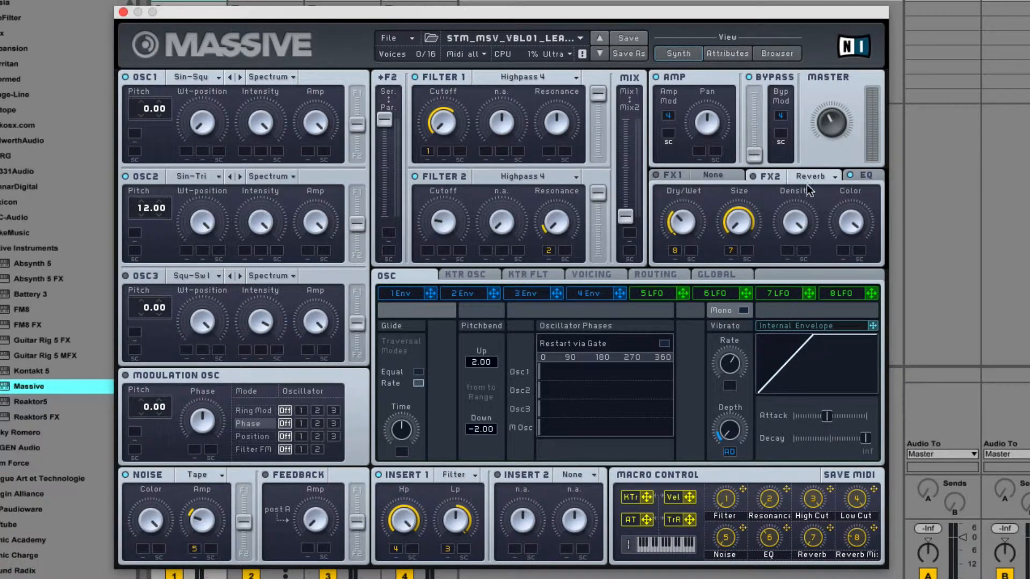
double_click(727, 250)
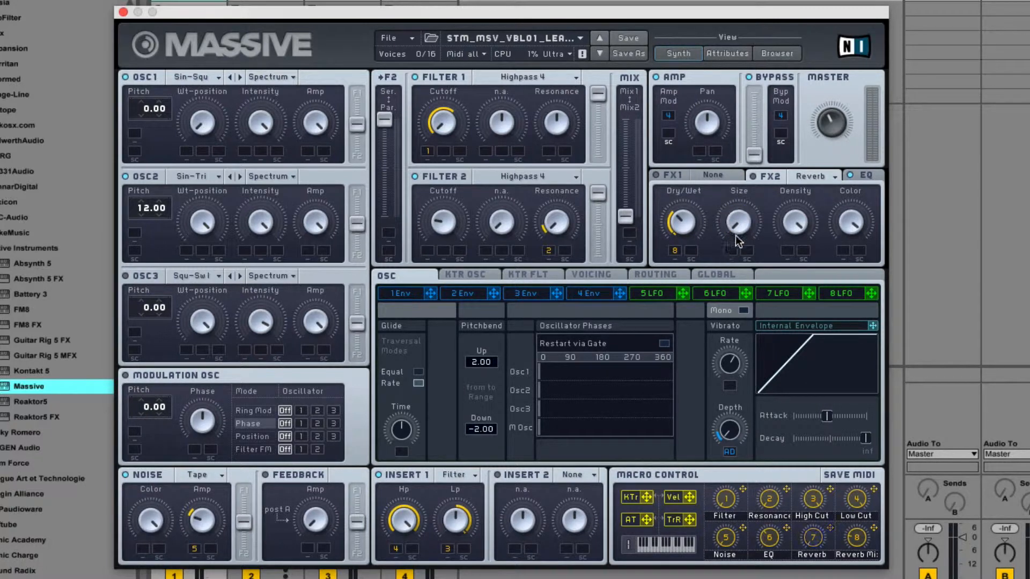
double_click(675, 251)
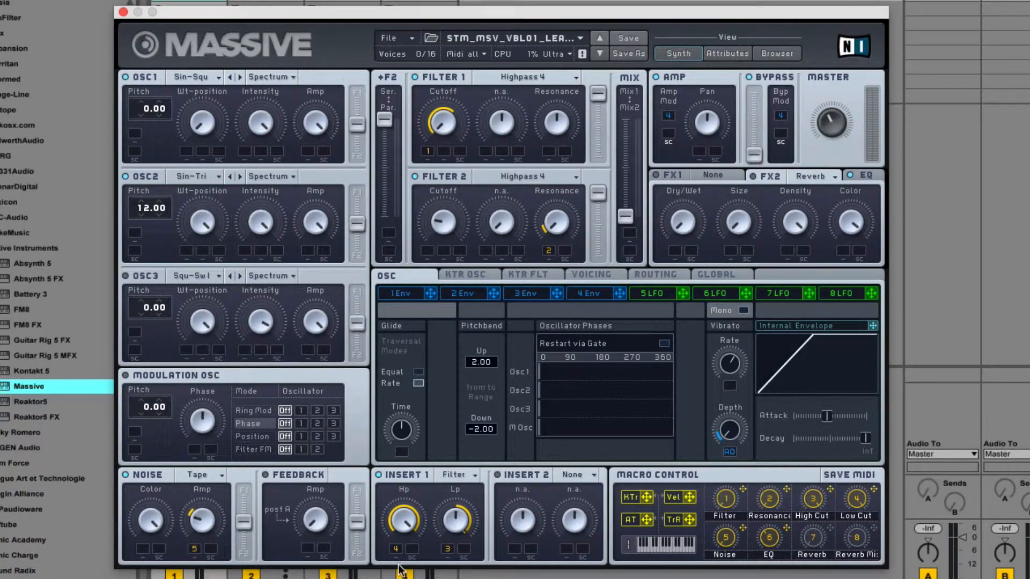
- Reassign macro 8 to the Release of Envelope 4 and set its modulation range
click(649, 269)
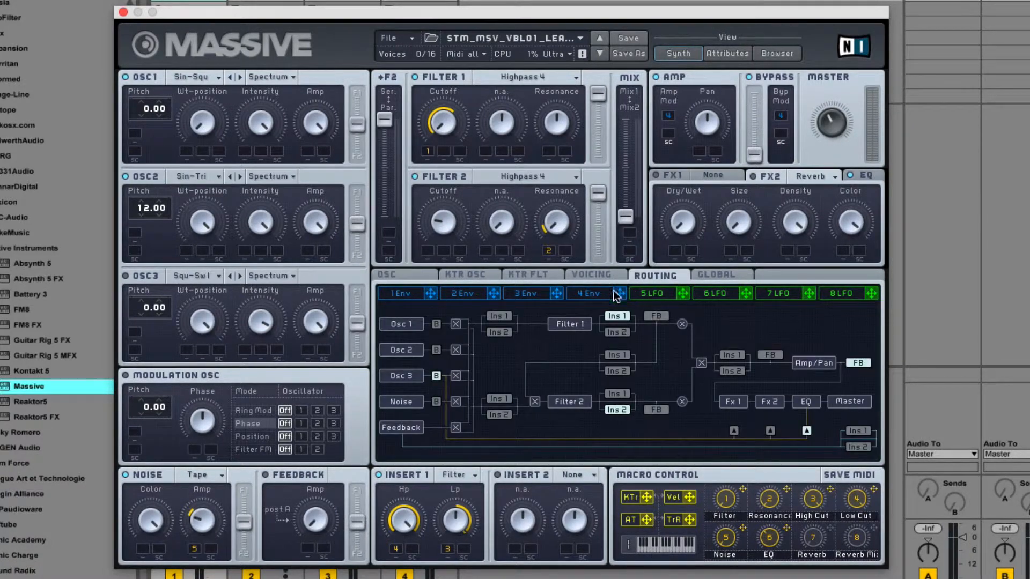
click(601, 293)
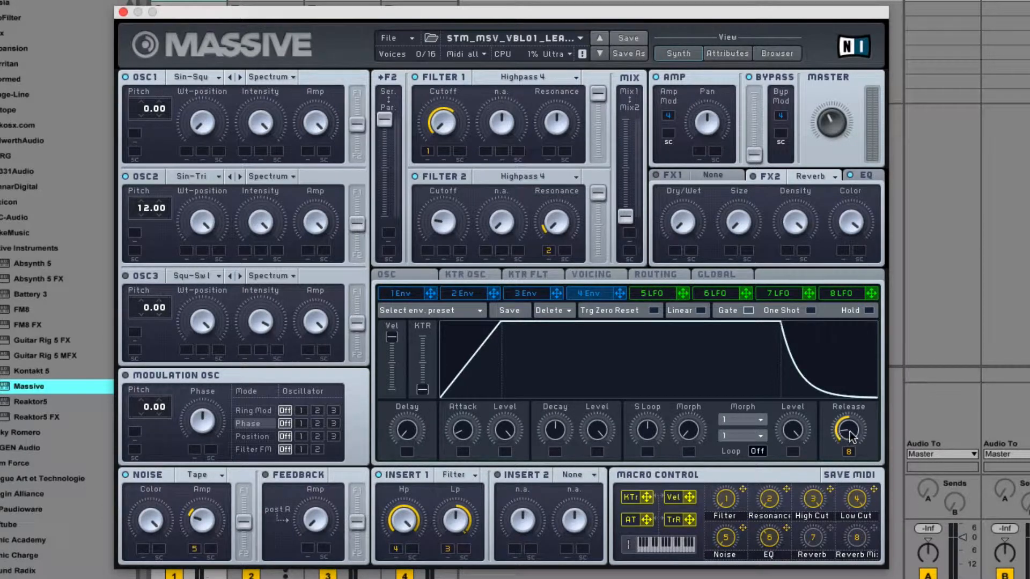
double_click(846, 454)
drag(873, 528, 851, 457)
drag(849, 483, 851, 455)
- Rename macro 8 as Release
double_click(867, 556)
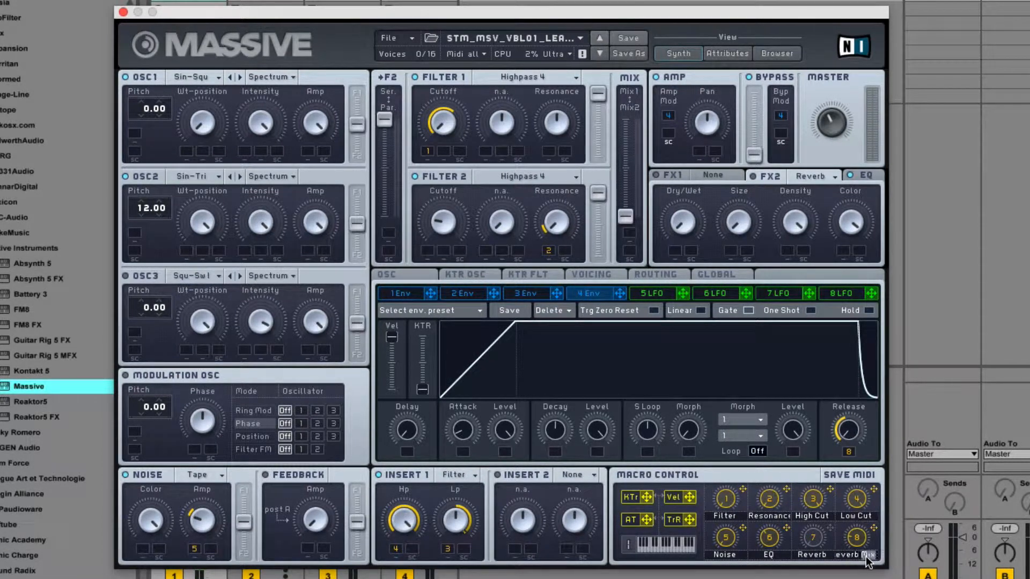
key(BackSpace)
text(Release)
key(Return)
- Set Unisono to 3 voices and enable Restart via Gate for the oscillator phases
click(600, 275)
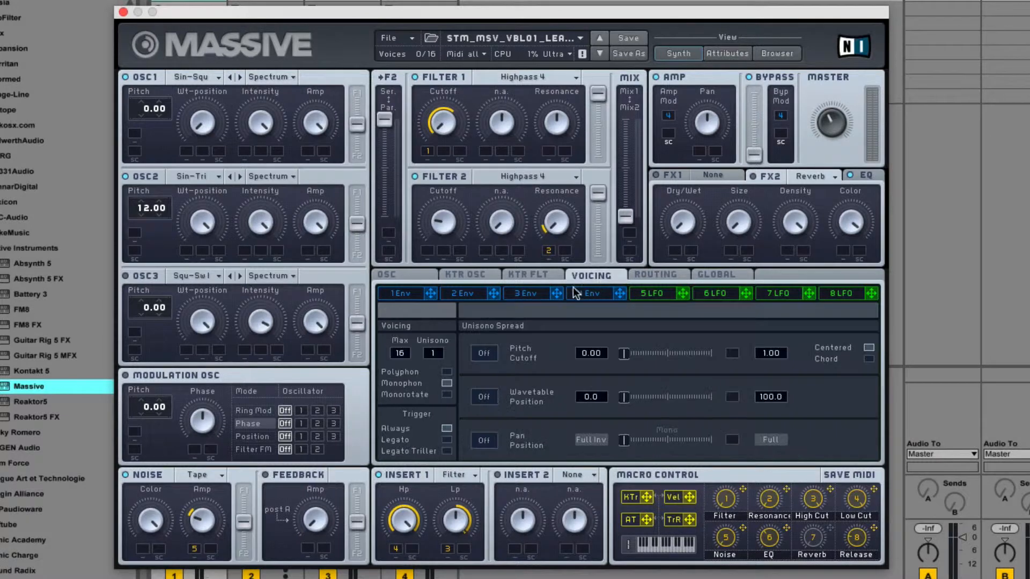
drag(439, 355, 448, 339)
click(407, 276)
click(664, 343)
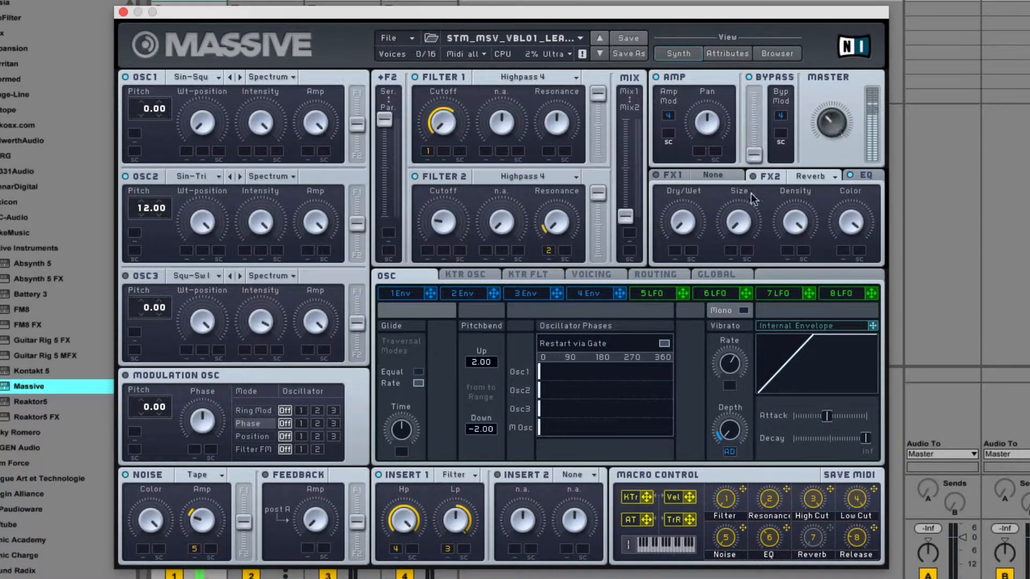
- Enable unisono spread for Pitch Cutoff, maximum 0.21, and centred Pan Position, with macro 7 modulating both
click(609, 276)
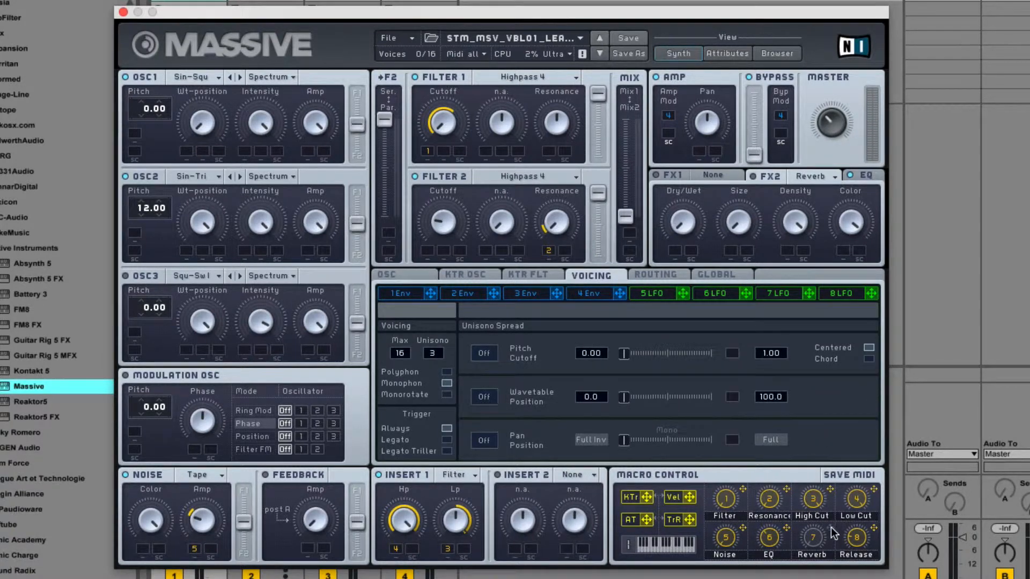
drag(655, 310, 751, 284)
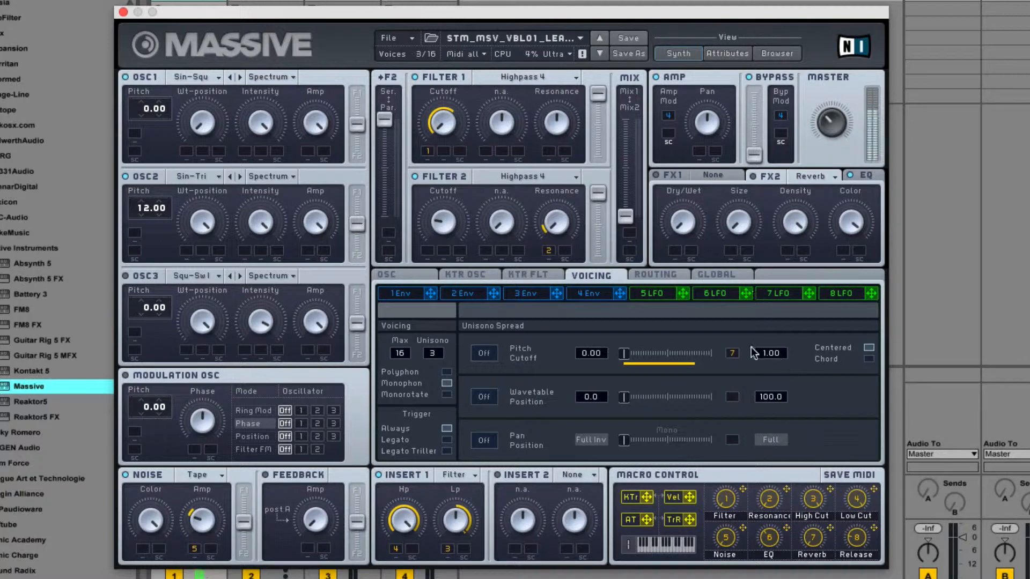
drag(765, 352, 783, 326)
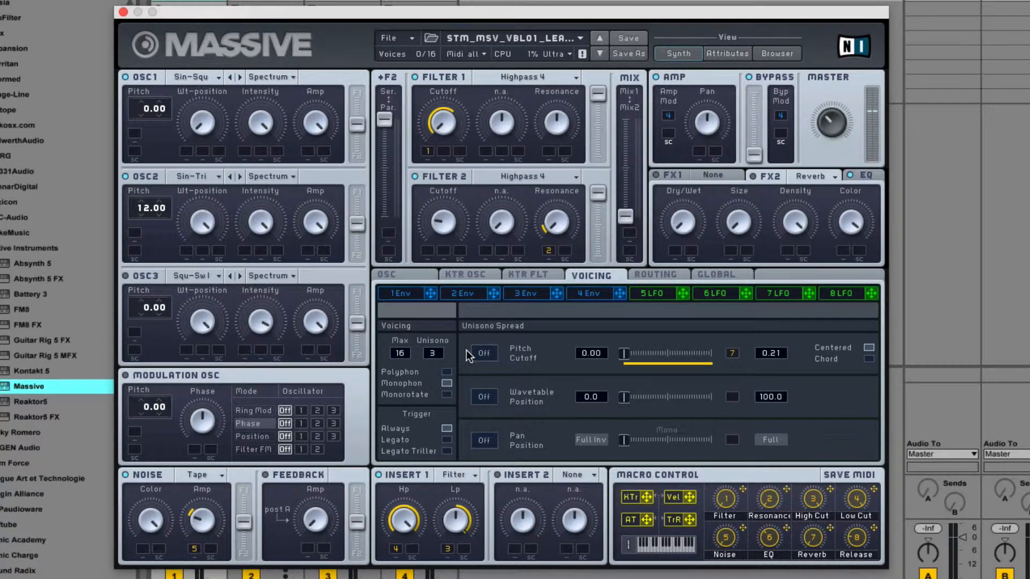
click(484, 440)
drag(624, 439, 667, 440)
drag(830, 527, 733, 440)
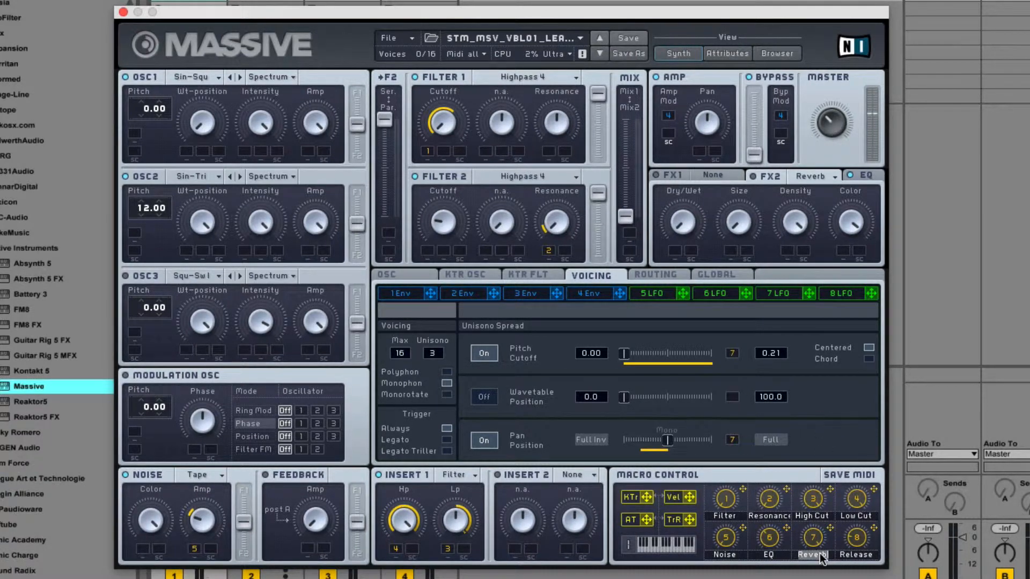
- Rename macro 7 as Blur and the EQ macro 6 as Brightness
text(Blur)
key(Return)
click(861, 176)
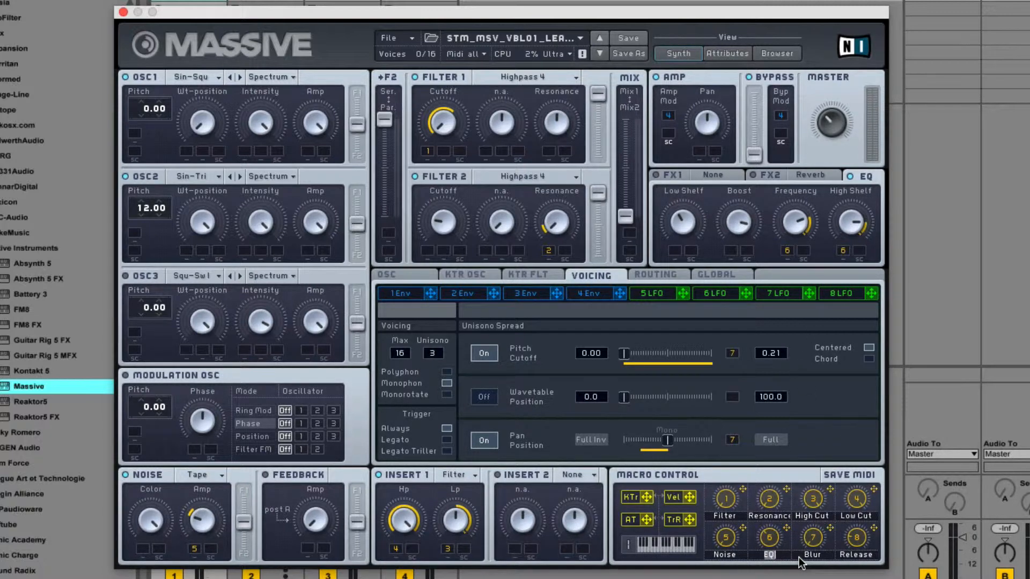
text(Brightness)
key(Return)
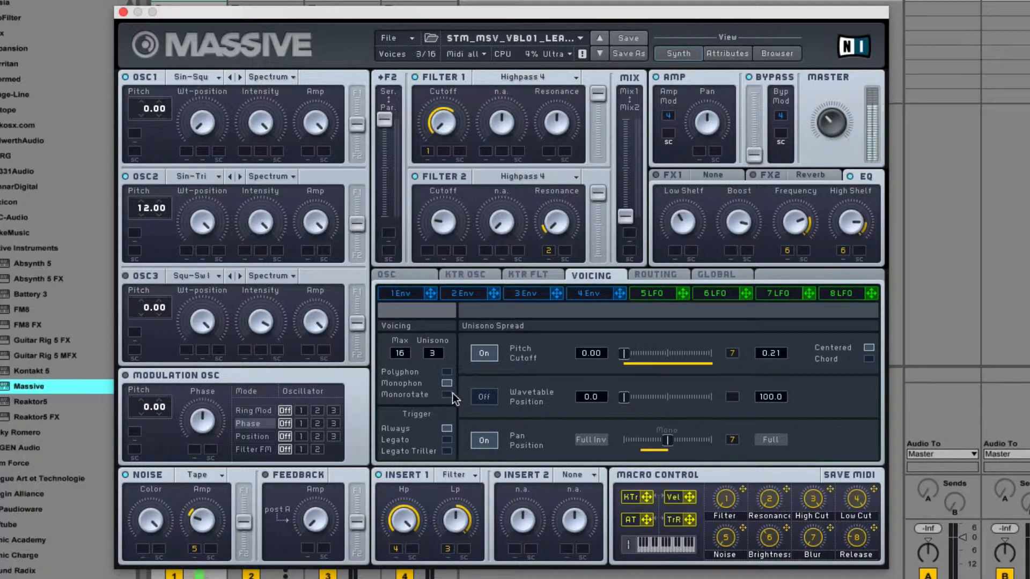
- Set the voicing trigger to Legato Triller and the FX2 effect to None
click(448, 451)
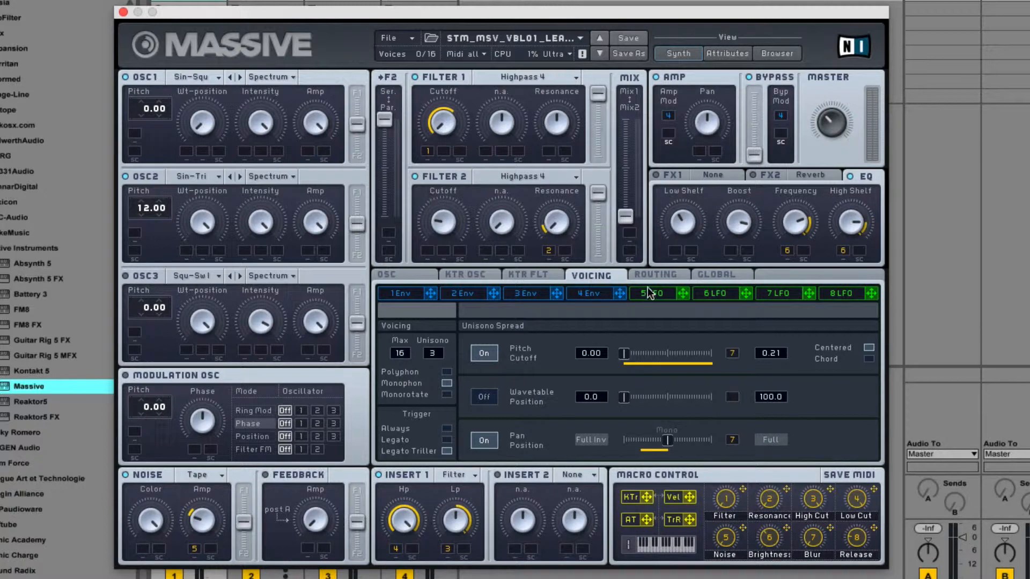
click(785, 175)
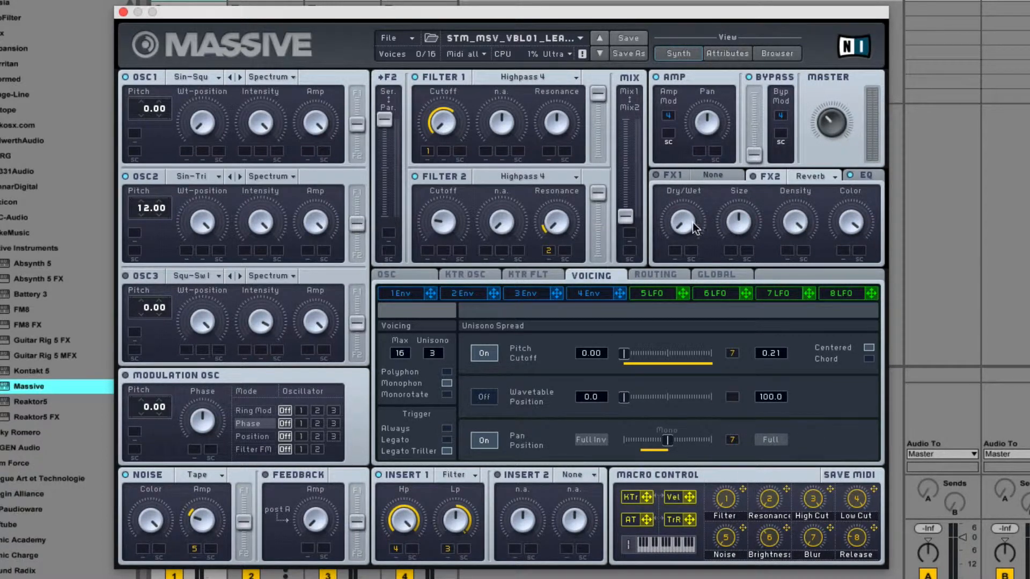
click(826, 176)
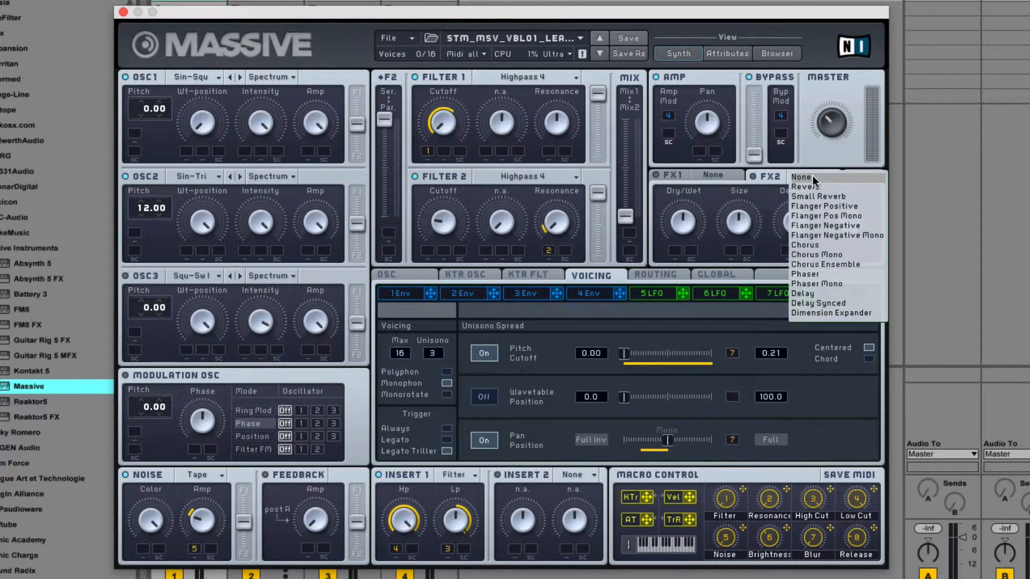
click(812, 177)
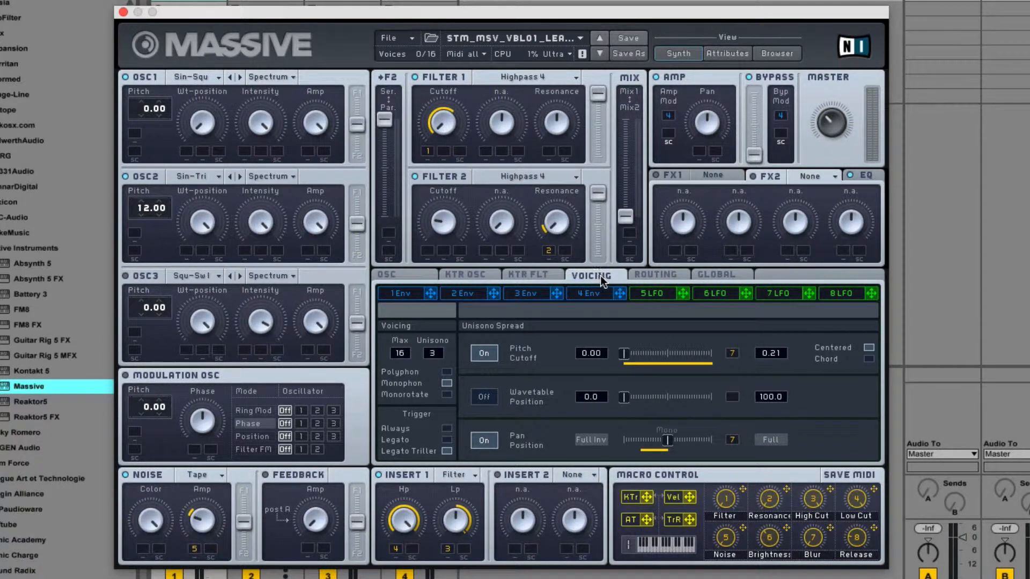
- Name macro 1 HP, then move macro 2 from Filter 2's Resonance to Filter 1's Resonance and rename it Res
click(642, 272)
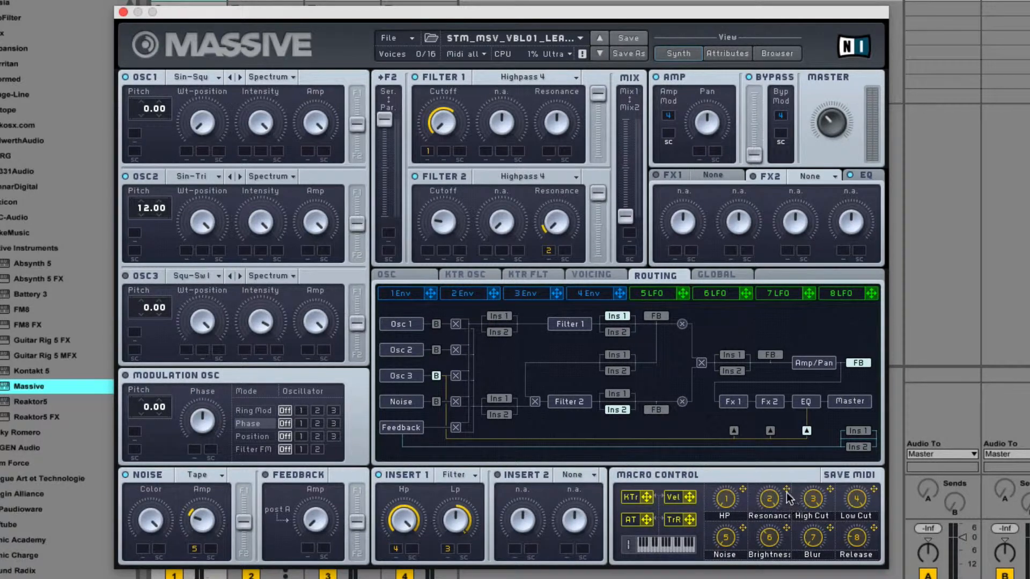
drag(786, 489, 550, 95)
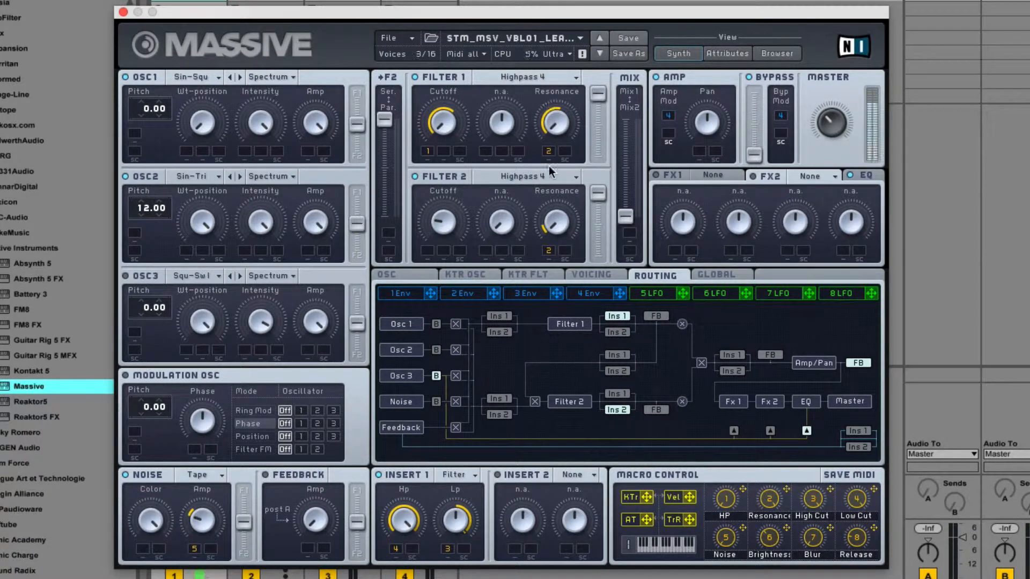
double_click(783, 516)
text(Res)
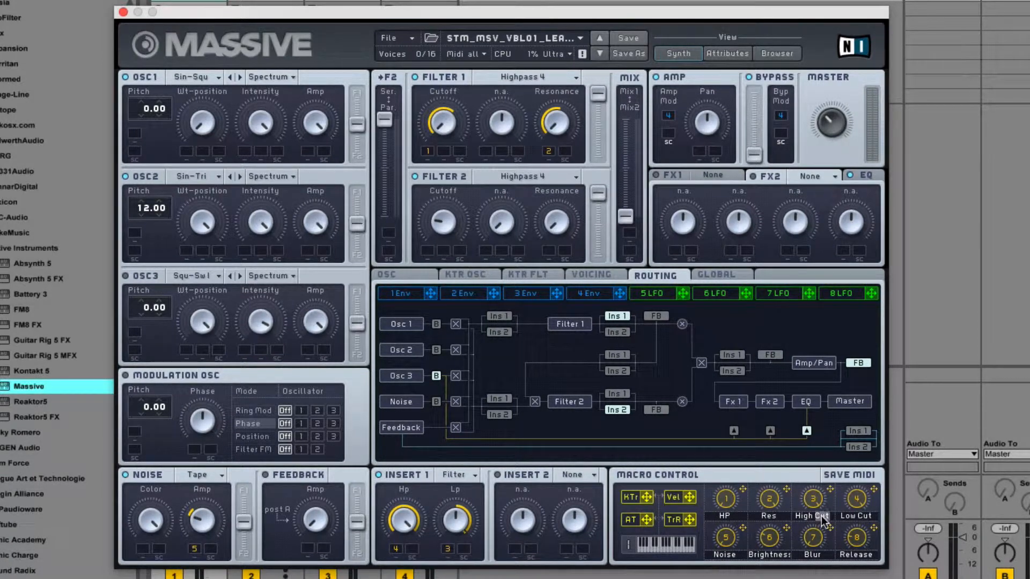
- Rename macro 3 as LP and macro 4 as HP2
key(BackSpace)
key(BackSpace)
key(BackSpace)
key(BackSpace)
key(BackSpace)
text(HP2)
- Move macro 4 from Insert 1's Hp control to Filter 1's Cutoff and rename the macro HP
drag(874, 489, 428, 151)
double_click(395, 548)
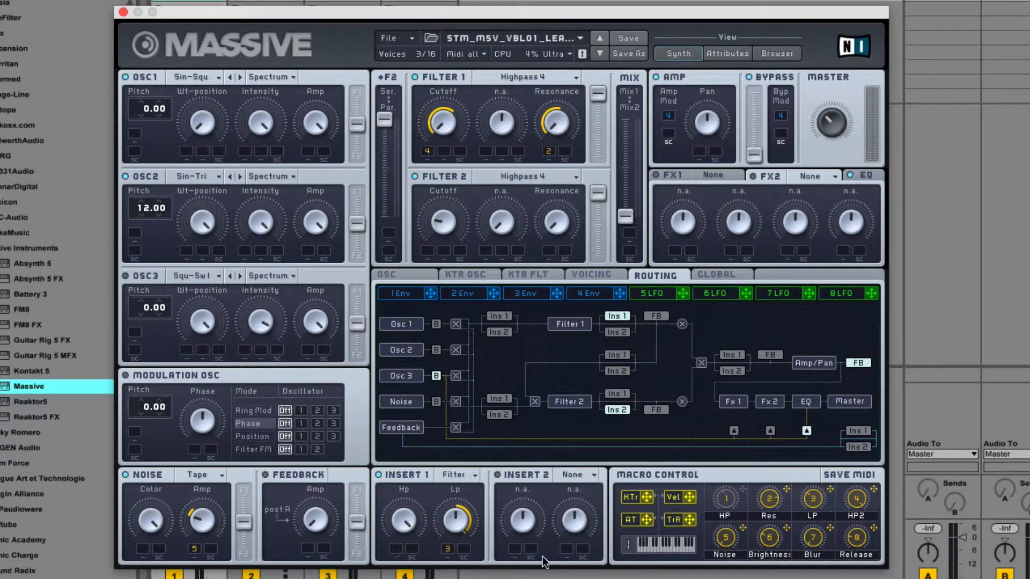
drag(857, 501, 857, 521)
double_click(862, 517)
key(Return)
- Lengthen the vibrato envelope's Attack slightly and assign macro 1 to the vibrato Depth and Rate
click(418, 277)
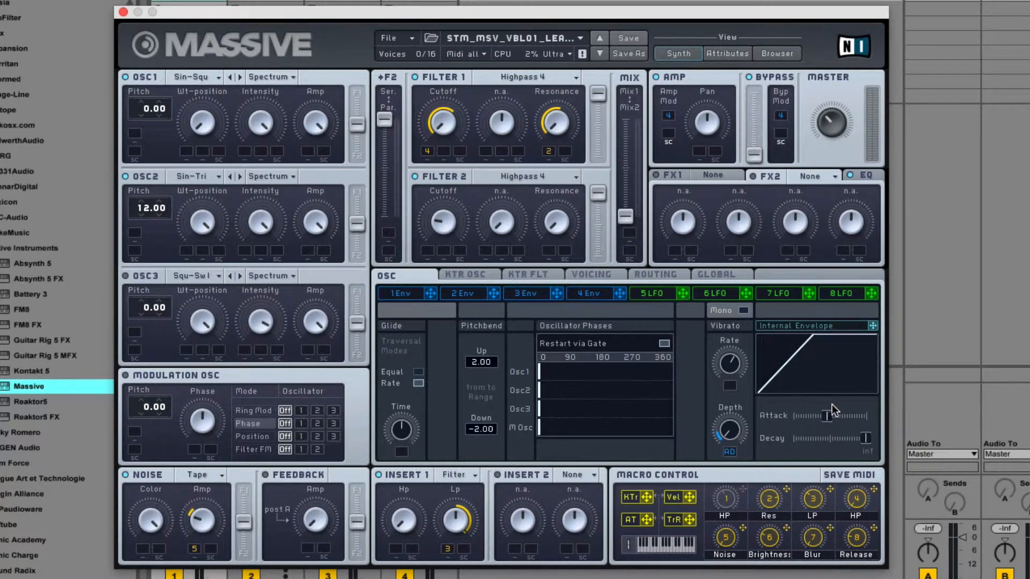
drag(845, 417, 829, 418)
drag(743, 489, 729, 452)
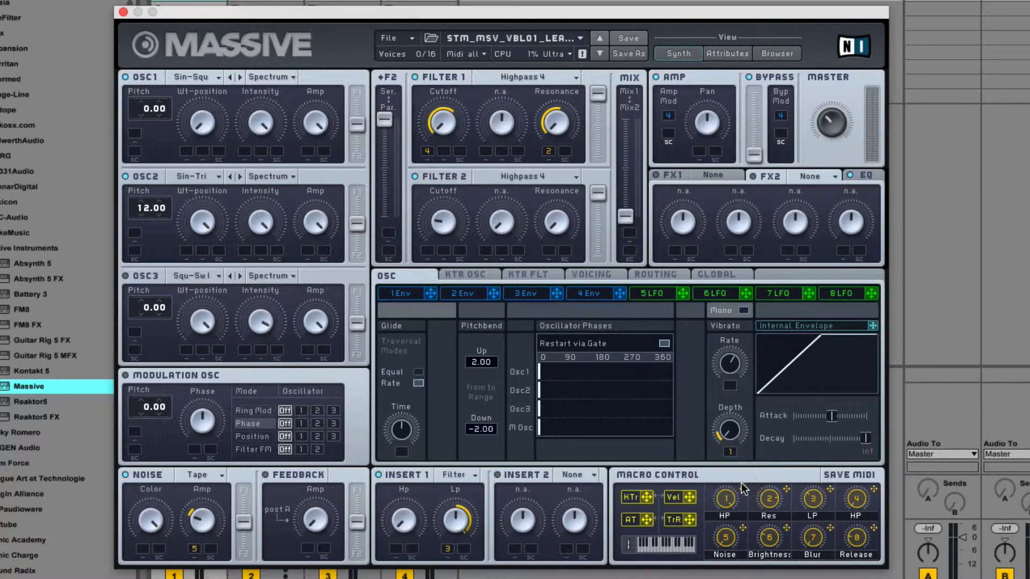
drag(743, 489, 730, 385)
- Rename macro 1 as Vibrato and increase its modulation range on the vibrato Depth
click(585, 275)
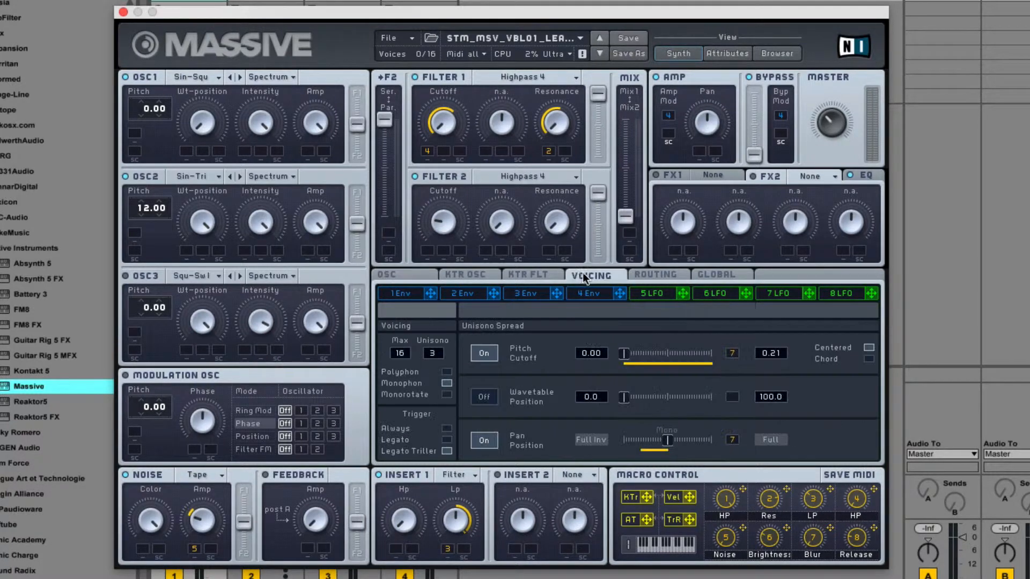
click(419, 275)
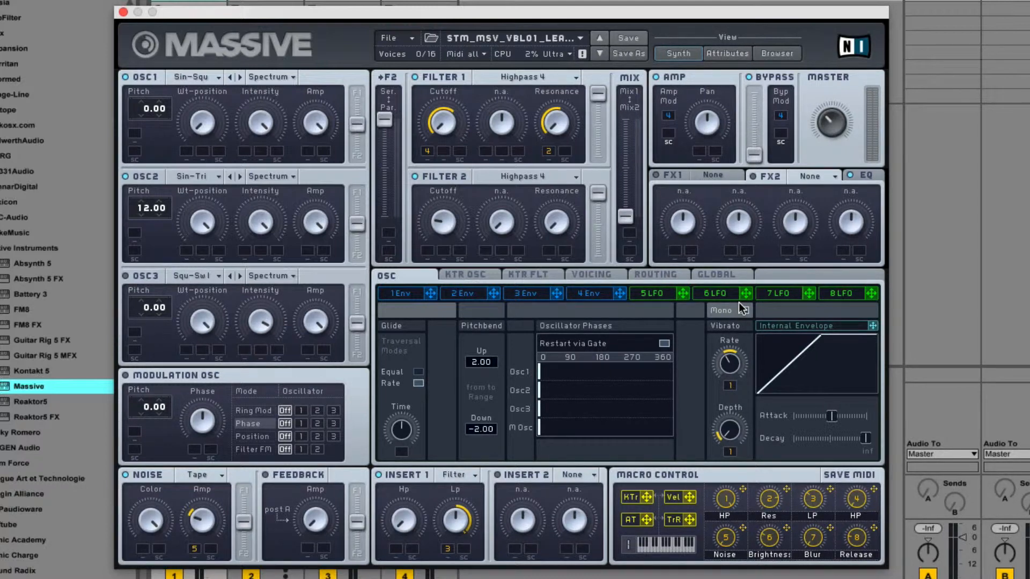
click(725, 514)
text(Vibrato)
key(Return)
drag(730, 444, 736, 433)
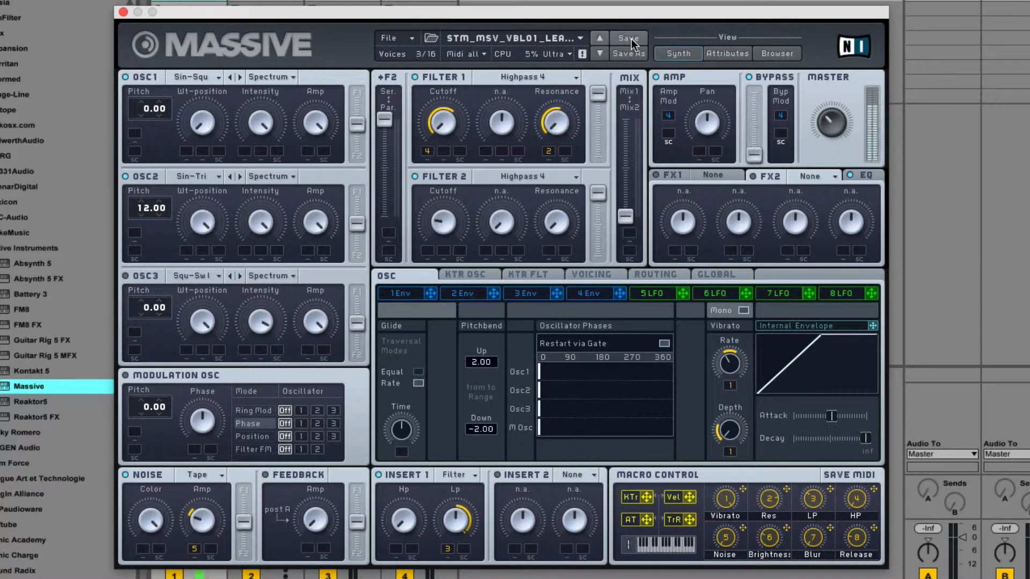
- Save the edited preset and load STM_MSV_VBL01_LeadPreset15 from the sound browser
click(780, 44)
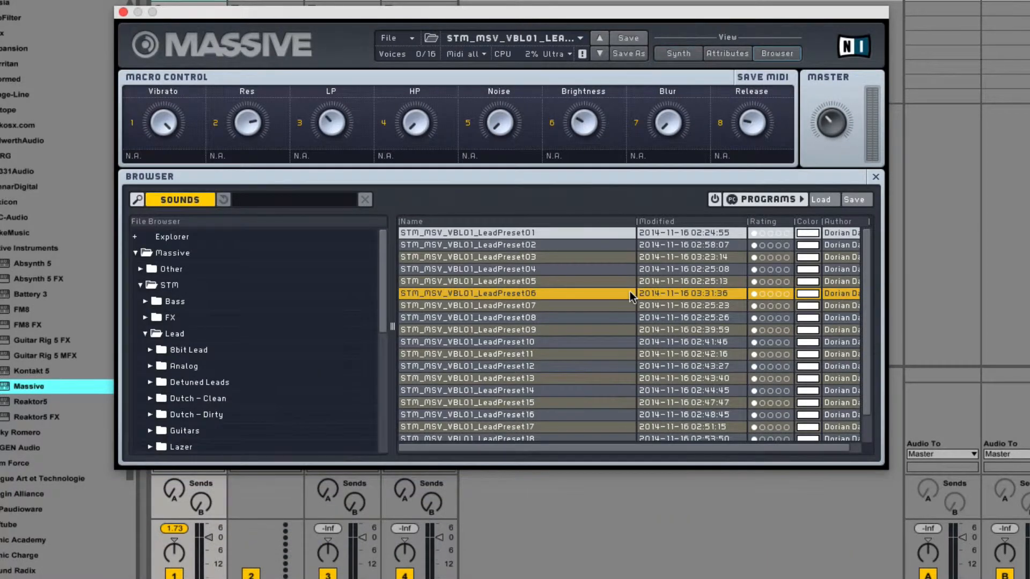
click(503, 403)
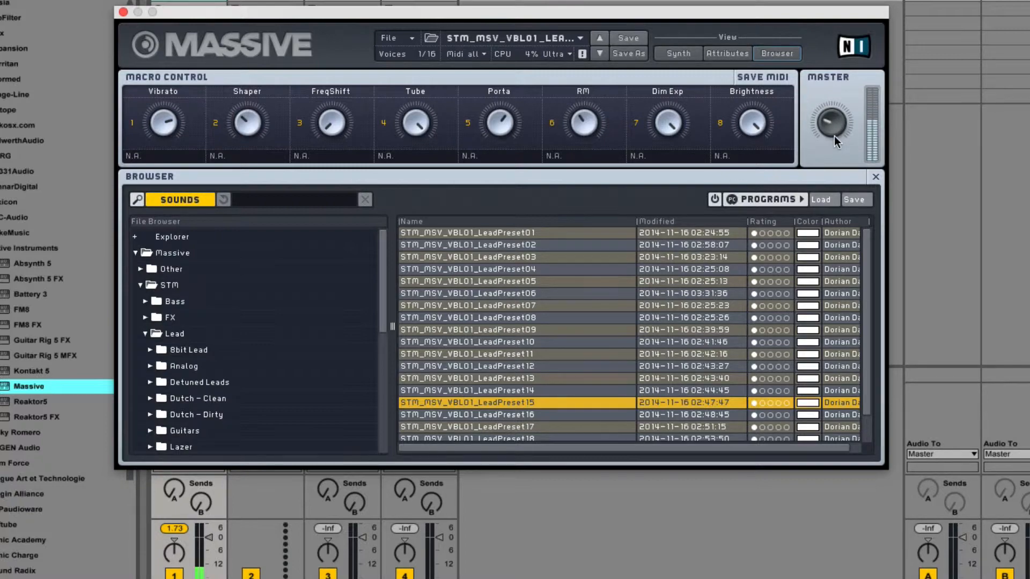
- Show the modulation oscillator's Ring Mod amount in the synth view and reset its Pitch to 0.00
click(679, 55)
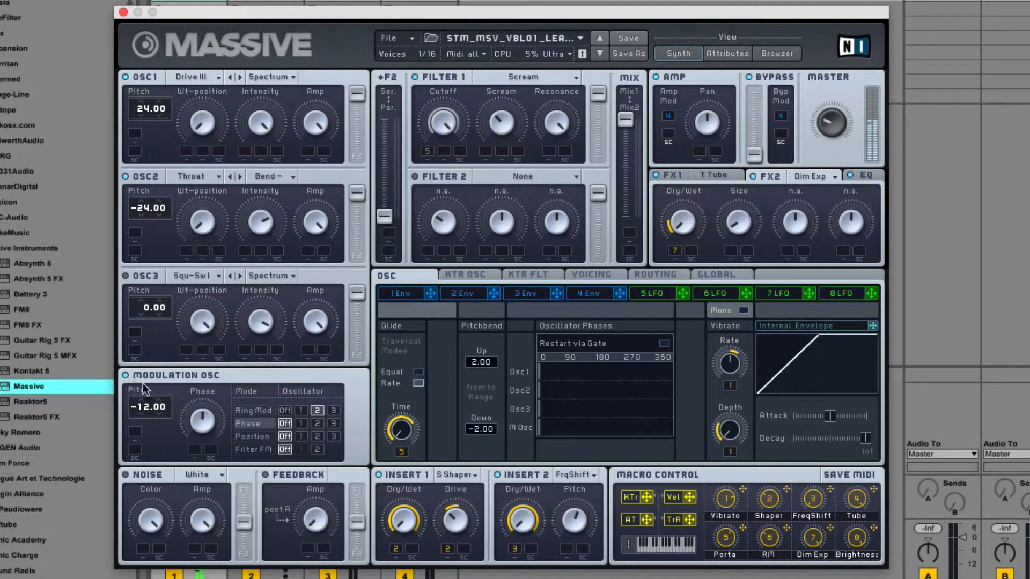
click(254, 413)
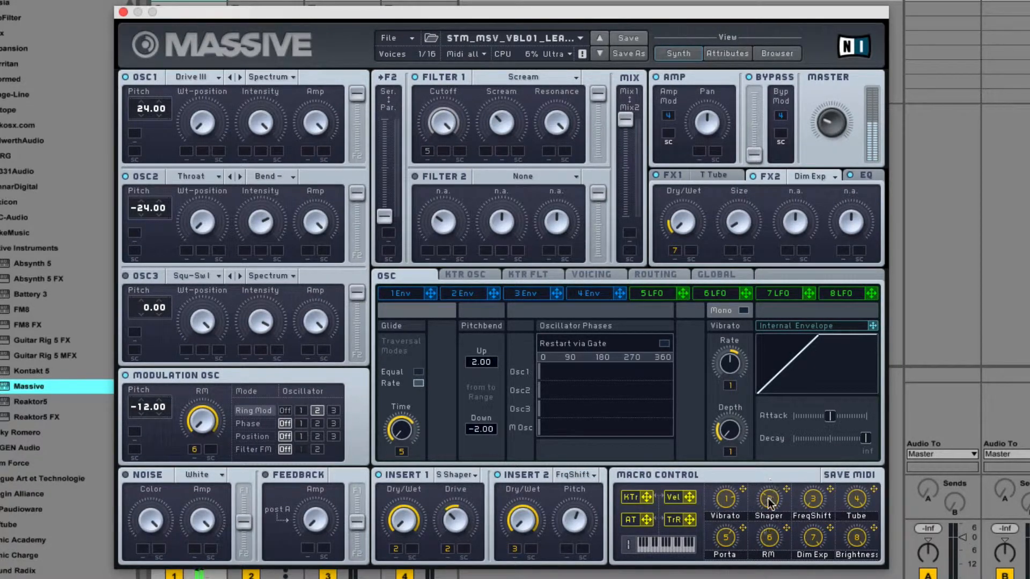
double_click(139, 408)
- Try the Parabolic Shaper in Insert 1 and switch back to the Sine Shaper
click(457, 475)
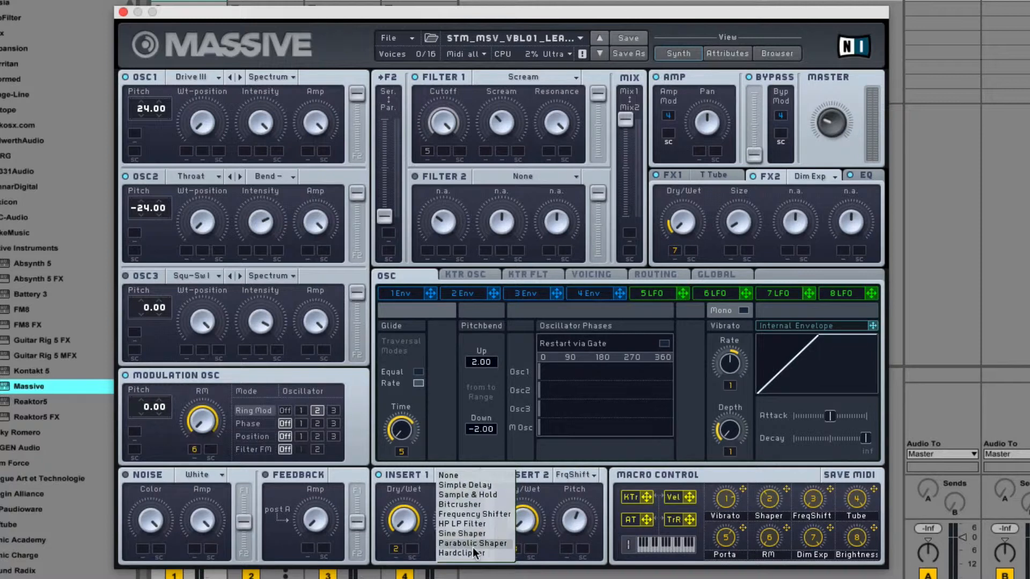
click(474, 543)
click(456, 475)
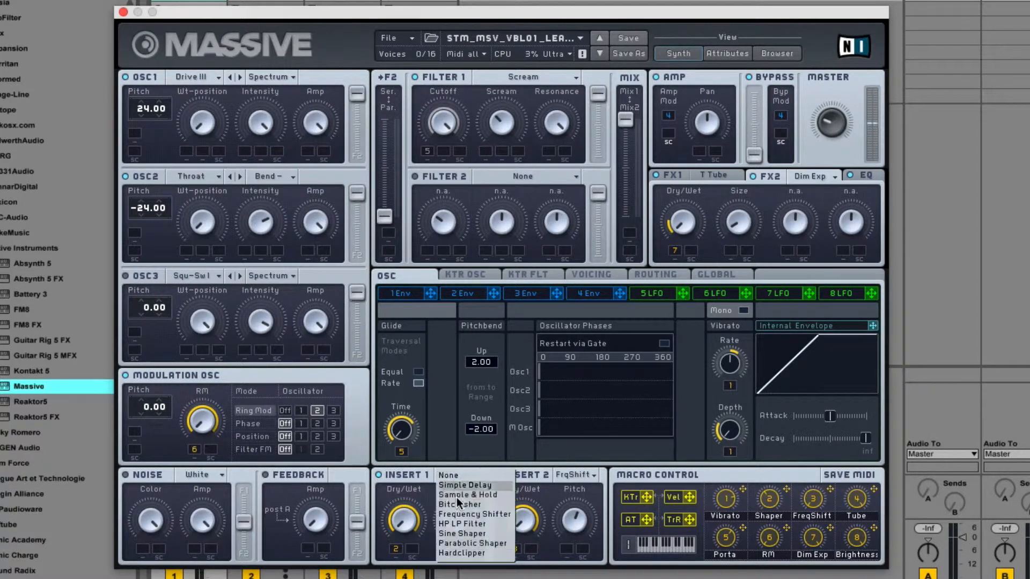
click(462, 533)
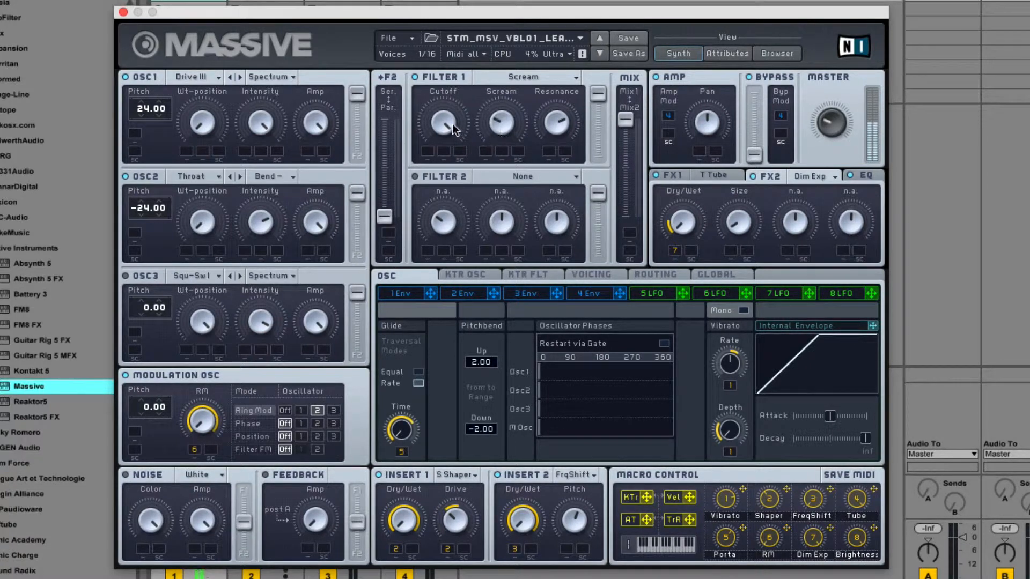
- Sweep Filter 1's Cutoff down and back to maximum, and raise its Scream amount
drag(452, 125, 446, 165)
drag(447, 127, 449, 56)
drag(512, 131, 511, 81)
- Set the modulation oscillator's Pitch to -12.00 and reset OSC3's Wt-position and Intensity to their defaults
drag(134, 422, 146, 431)
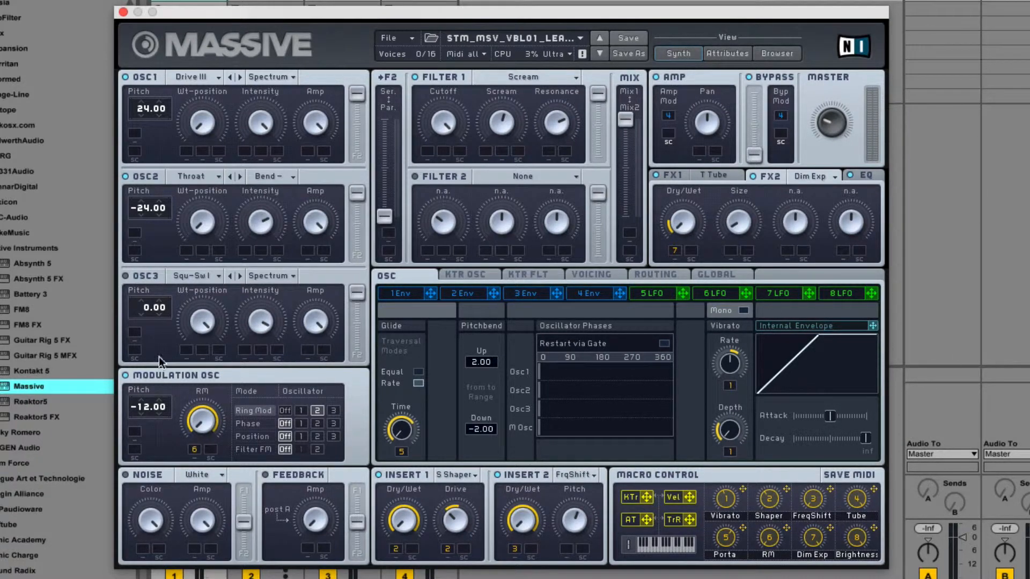
click(212, 181)
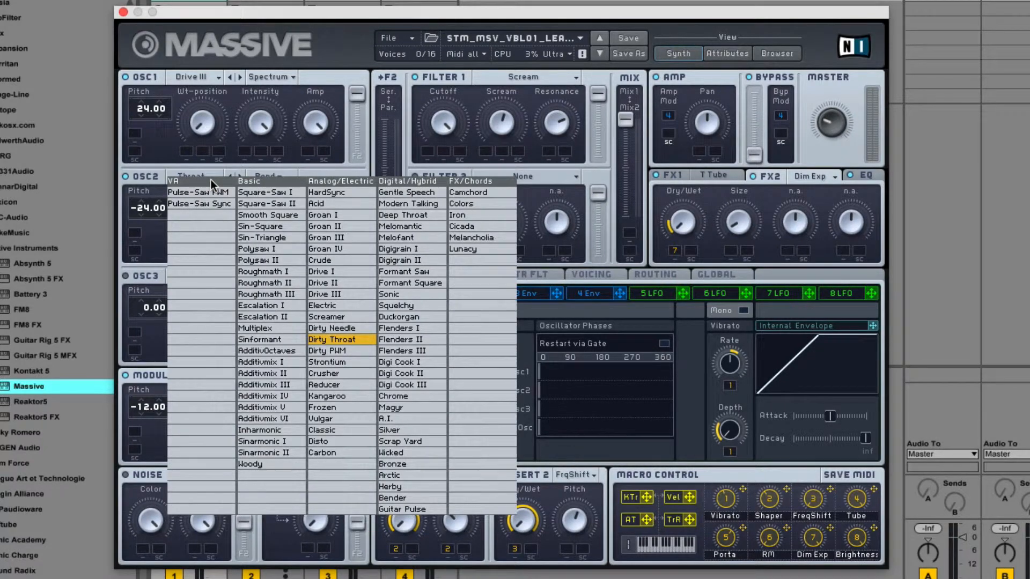
click(164, 241)
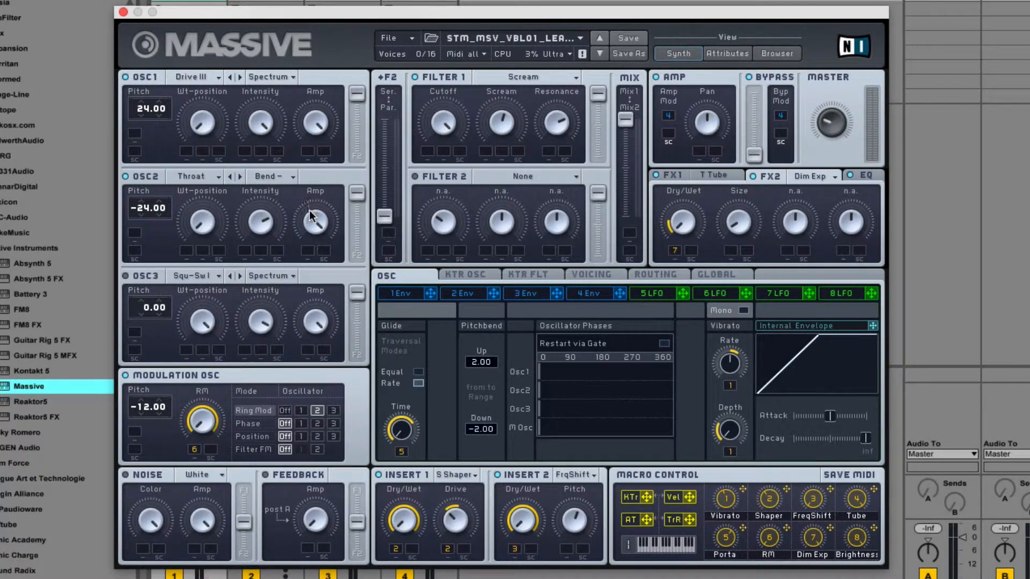
double_click(203, 322)
double_click(267, 328)
- Assign macro 7 to the Size of the Dimension Expander in FX2 and show the EQ settings
click(676, 178)
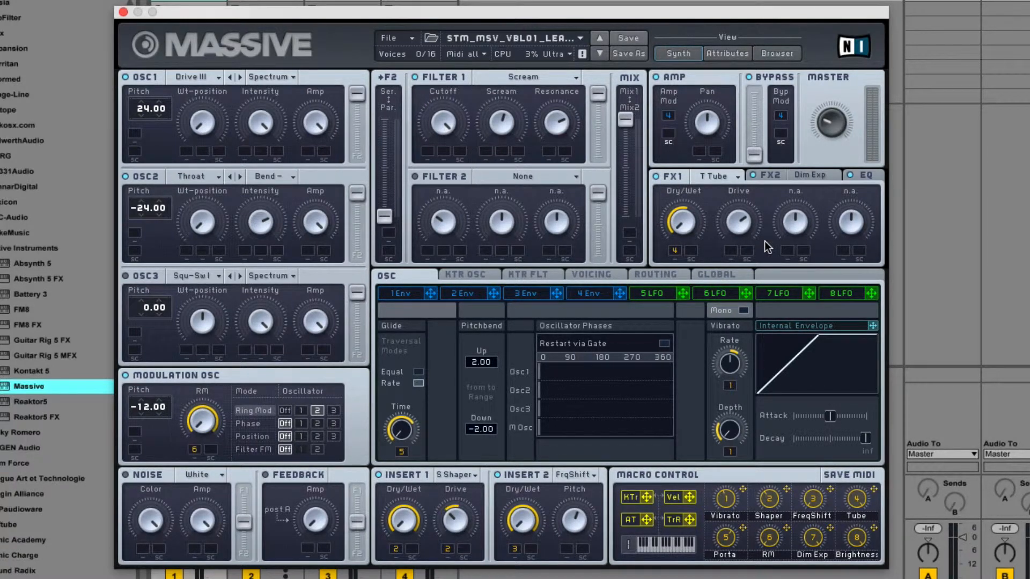
click(767, 175)
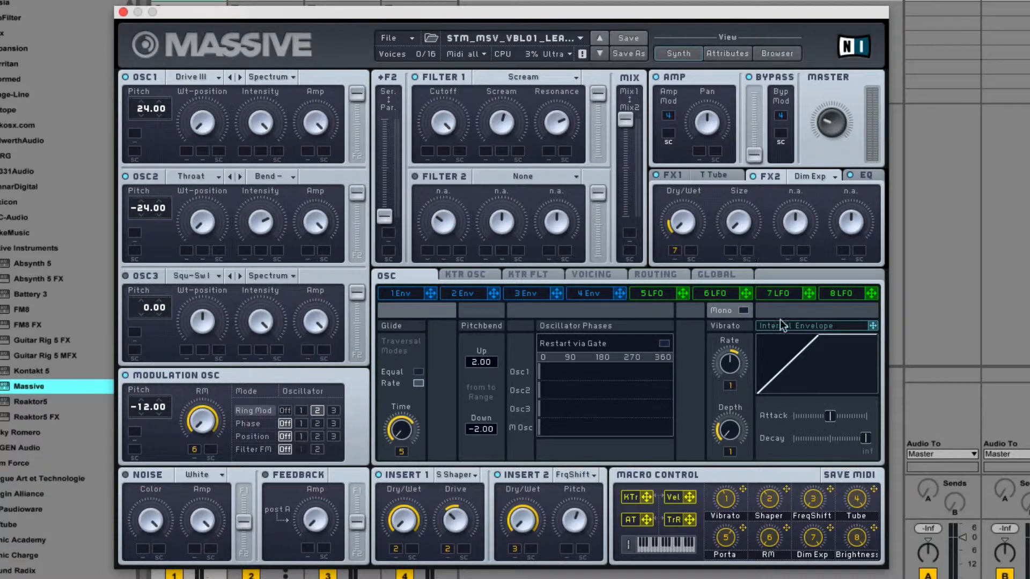
drag(825, 451, 731, 249)
click(865, 177)
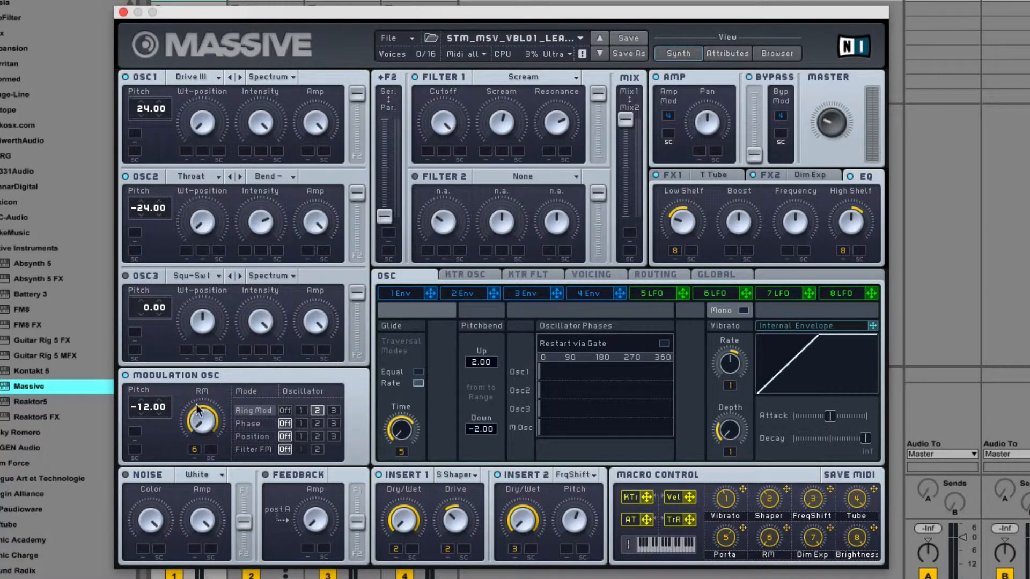
- Remove macro 8 from envelope 4's Release and raise the Release slightly
click(585, 294)
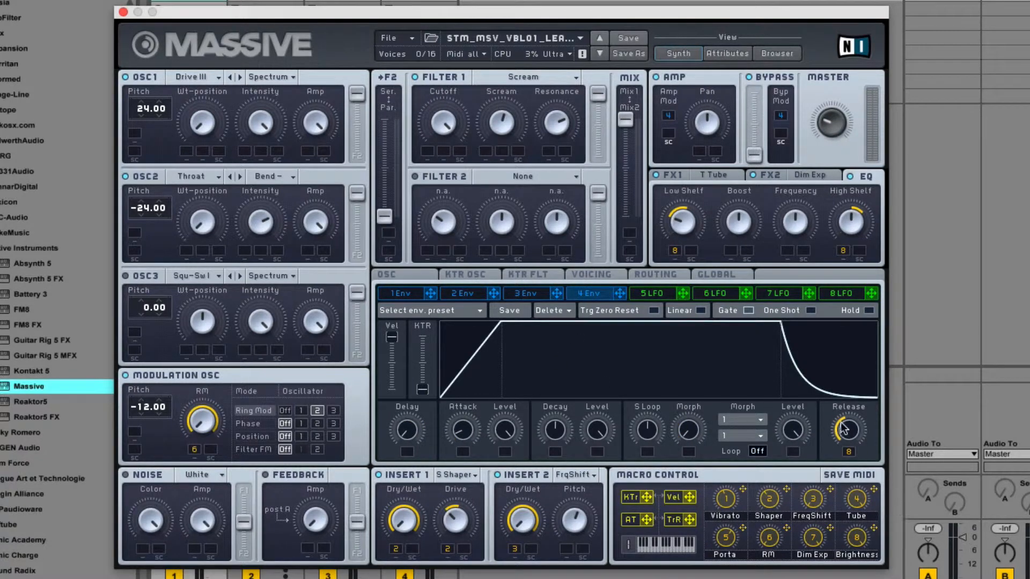
double_click(851, 456)
drag(848, 428, 803, 403)
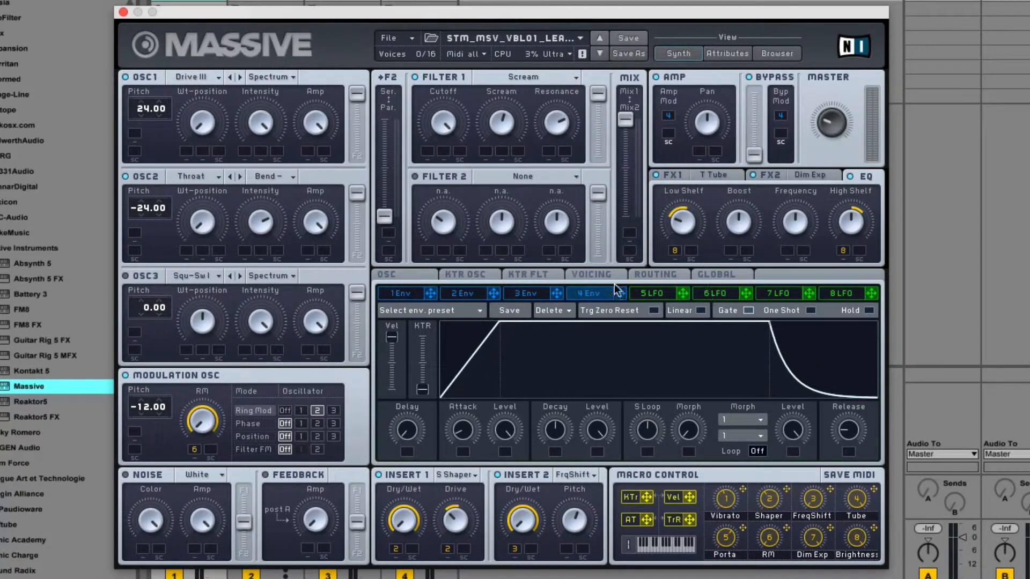
- Examine the oscillator, key tracking, voicing and routing pages and the macro assignments in FX1, FX2 and EQ
click(401, 272)
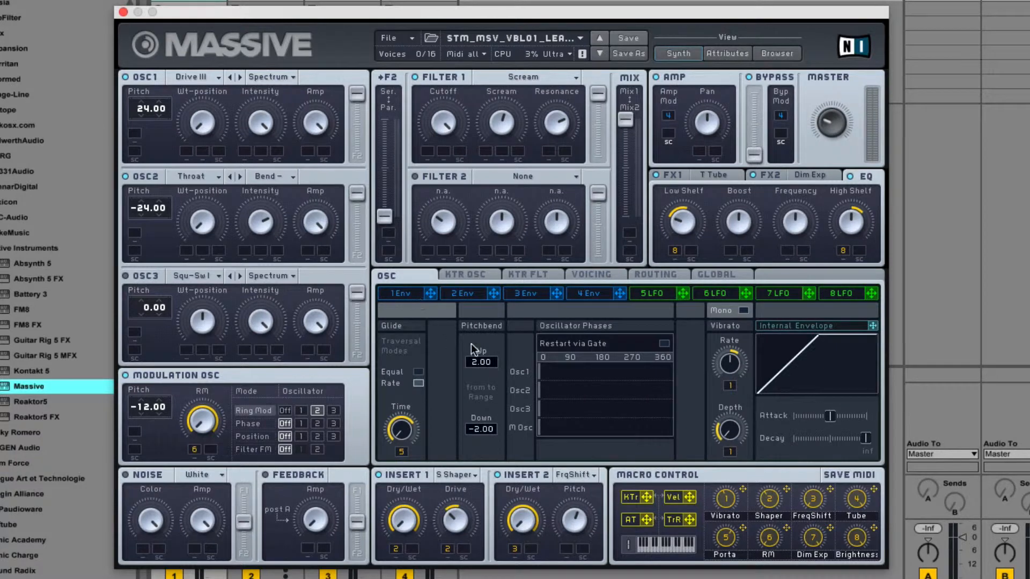
click(499, 275)
click(532, 273)
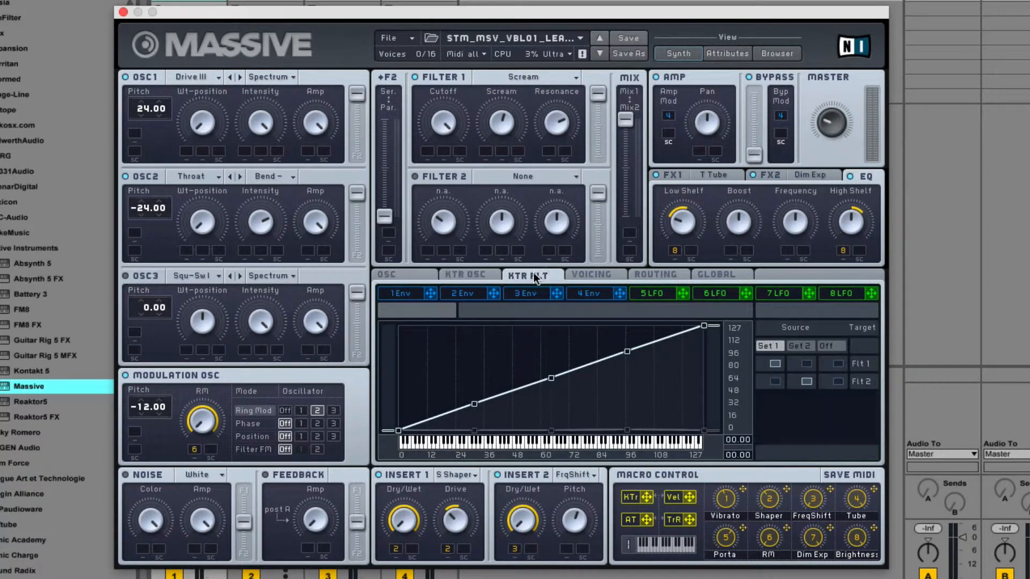
click(592, 274)
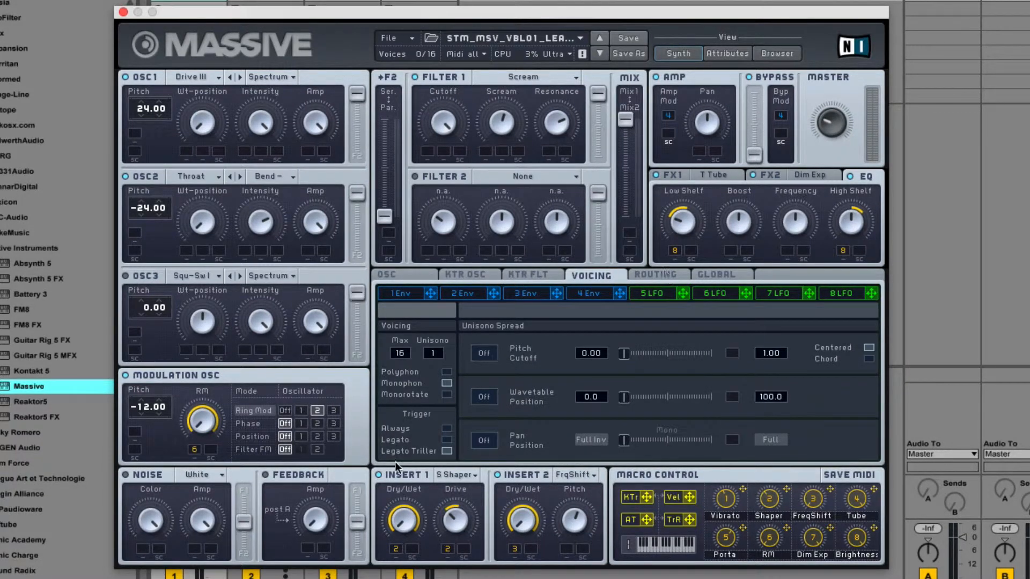
click(660, 275)
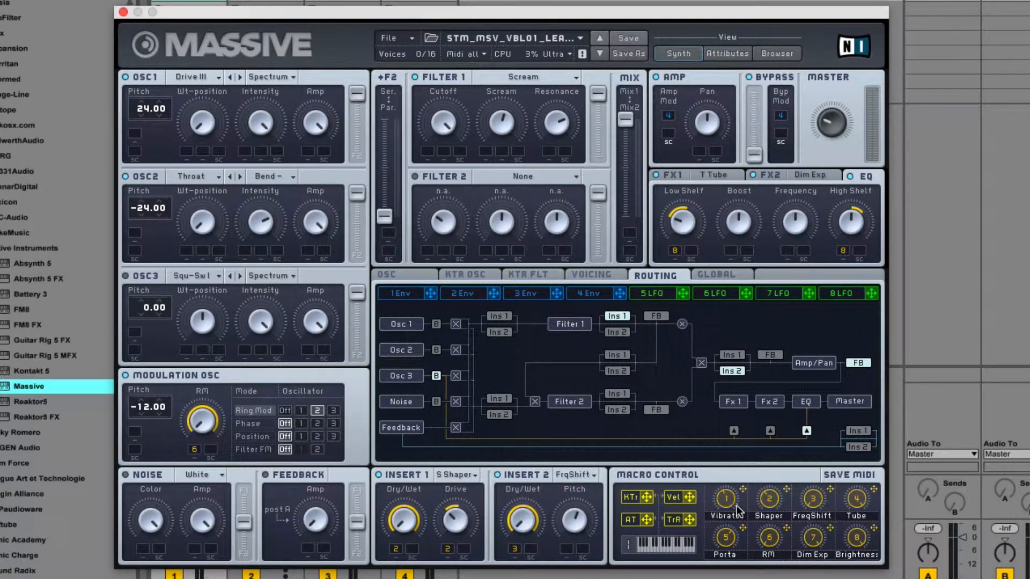
click(415, 281)
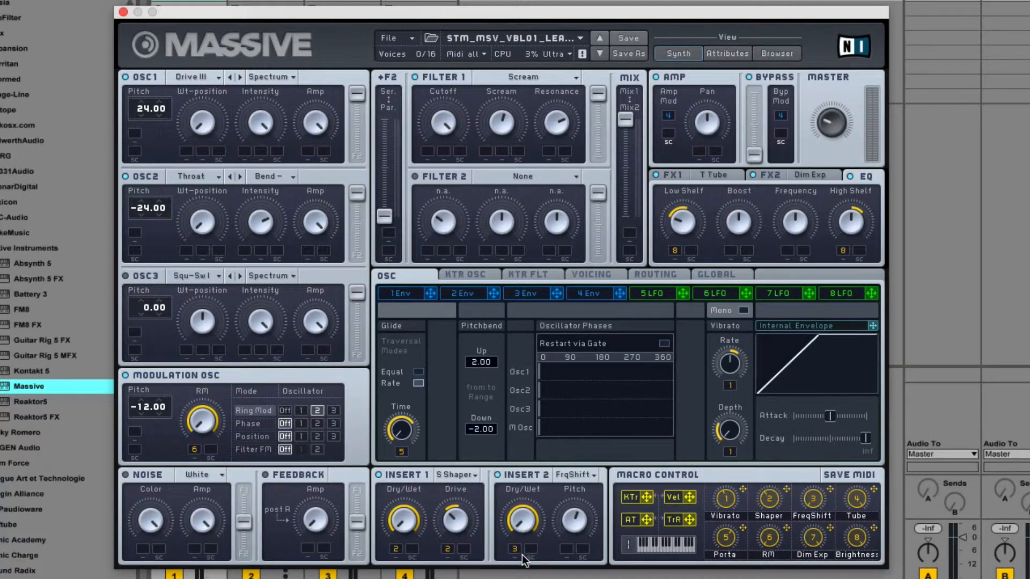
click(682, 174)
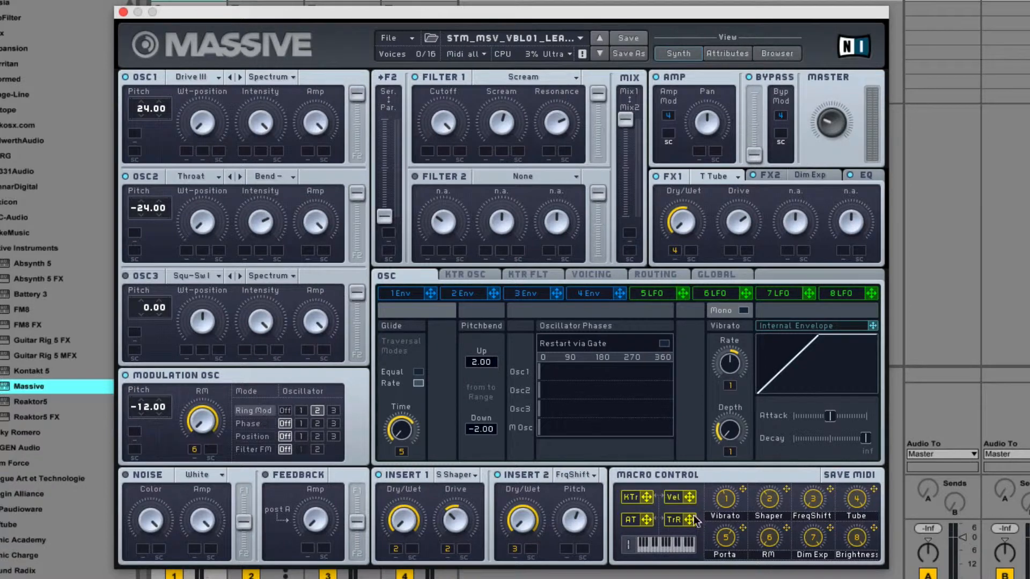
click(770, 177)
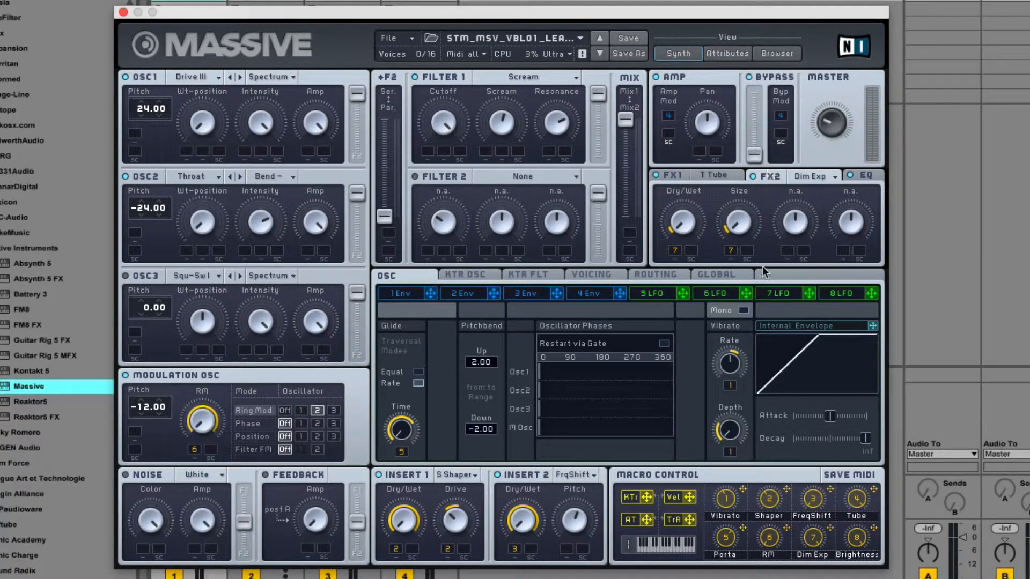
click(865, 176)
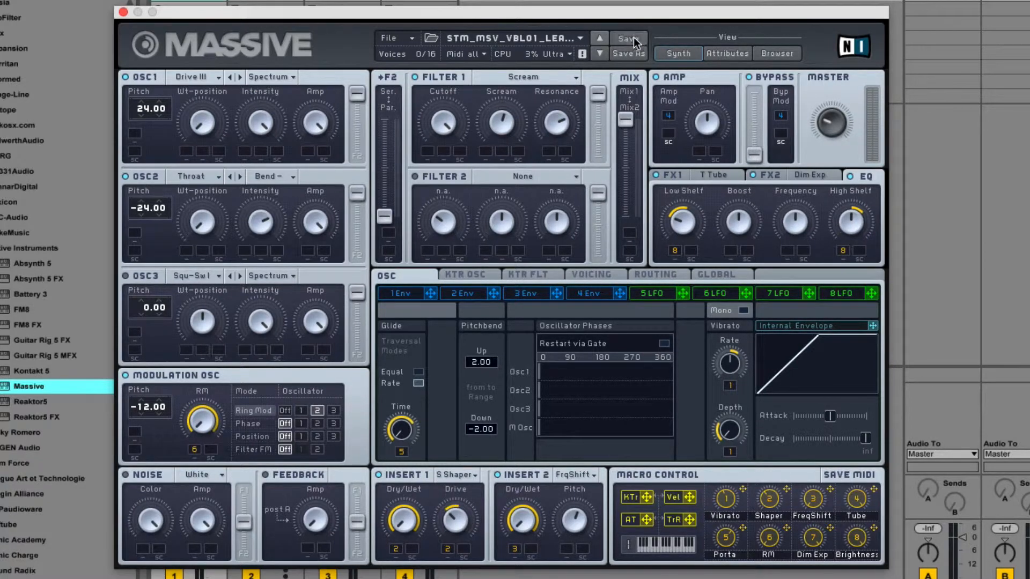
- Load the next lead preset and lower the Master volume
click(600, 54)
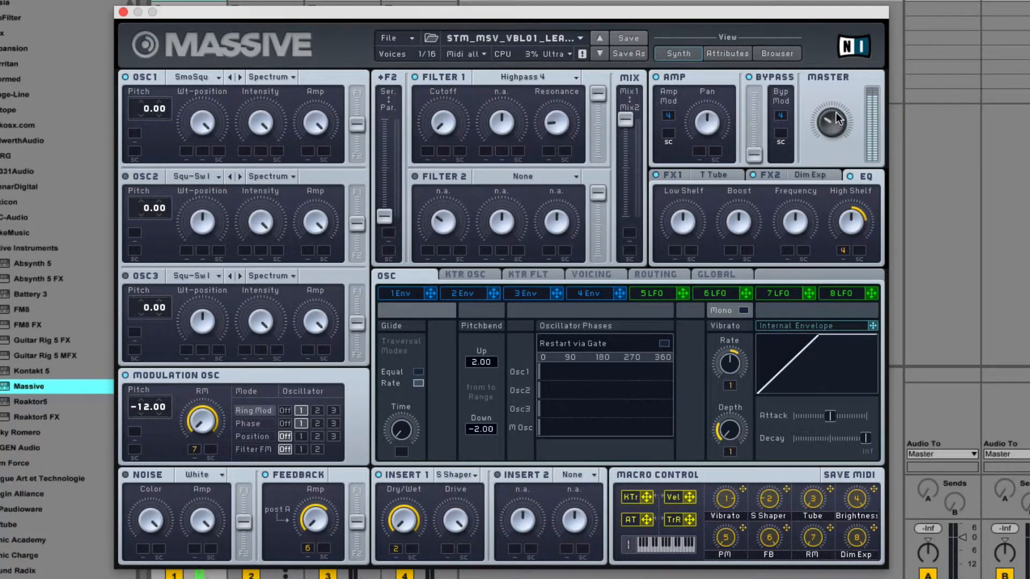
drag(836, 112, 834, 143)
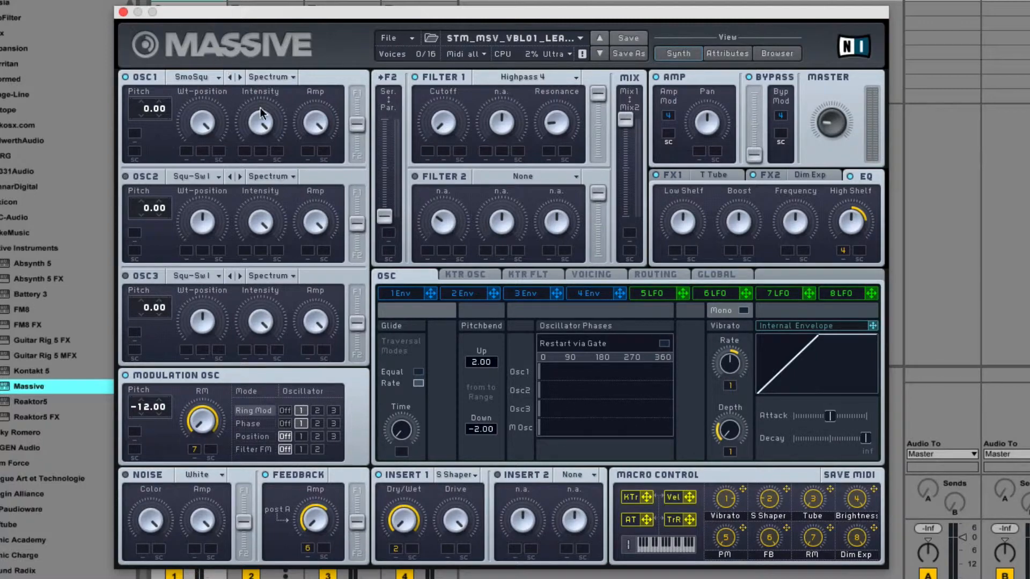
- Try the Square-Saw II wavetable on OSC1 and switch back to Smooth Square
click(206, 77)
click(280, 104)
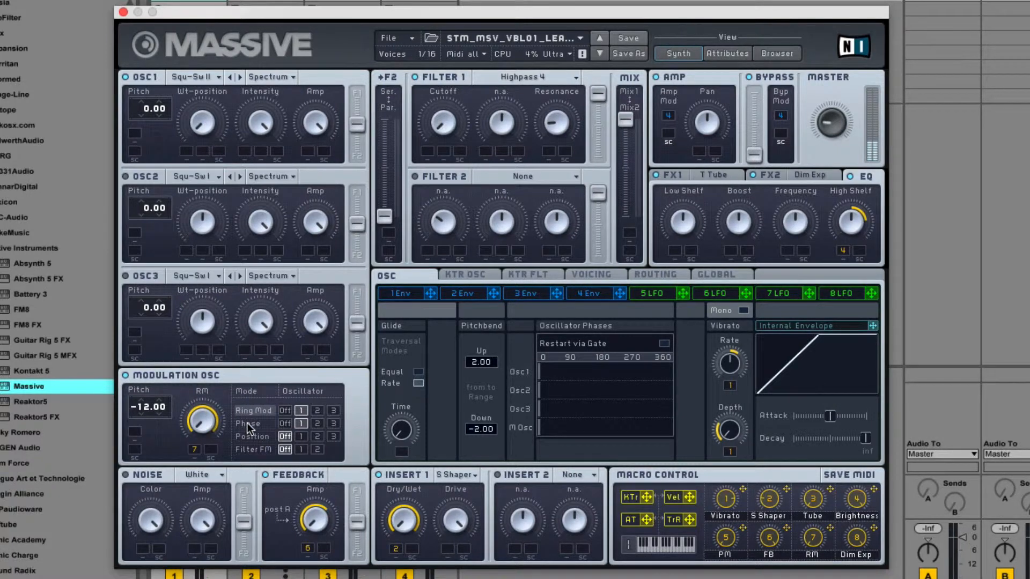
click(241, 76)
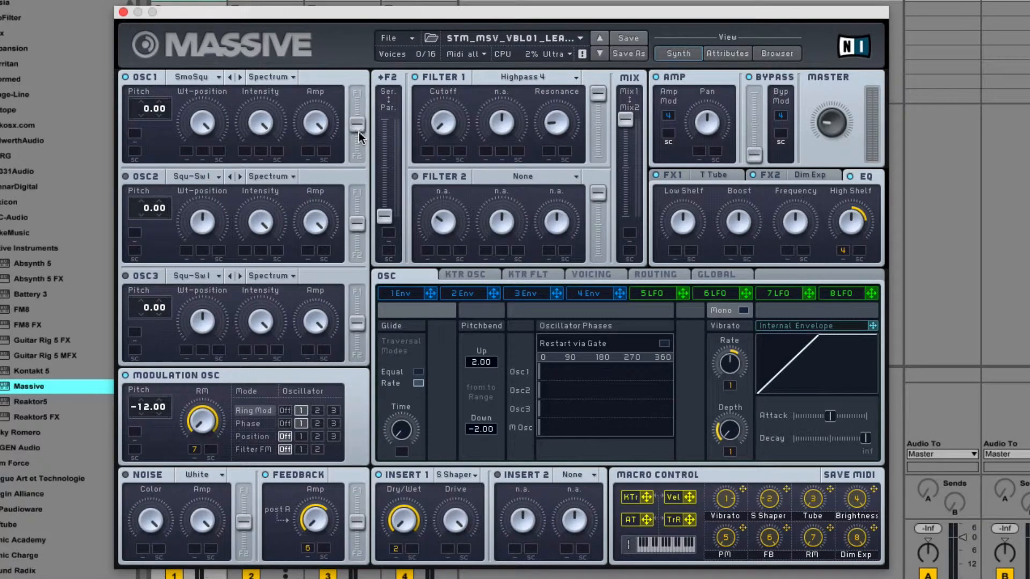
- Route OSC1 fully to Filter 1 and assign macro 4 with positive ranges to the Highpass 4 Cutoff and Resonance
drag(358, 131, 360, 114)
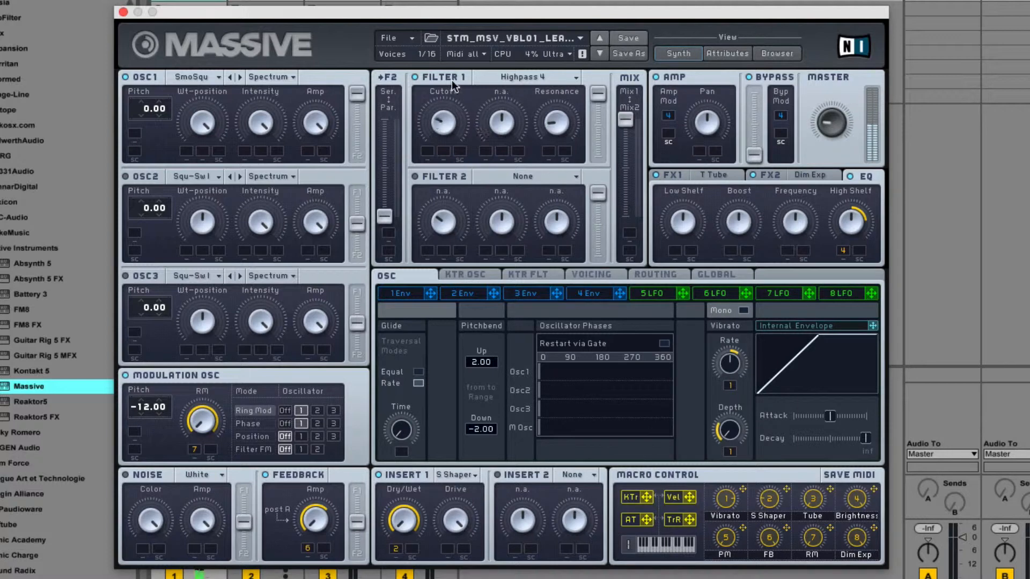
mouse_move(557, 126)
mouse_down()
mouse_move(566, 85)
mouse_move(540, 179)
mouse_move(546, 52)
mouse_move(544, 113)
mouse_up()
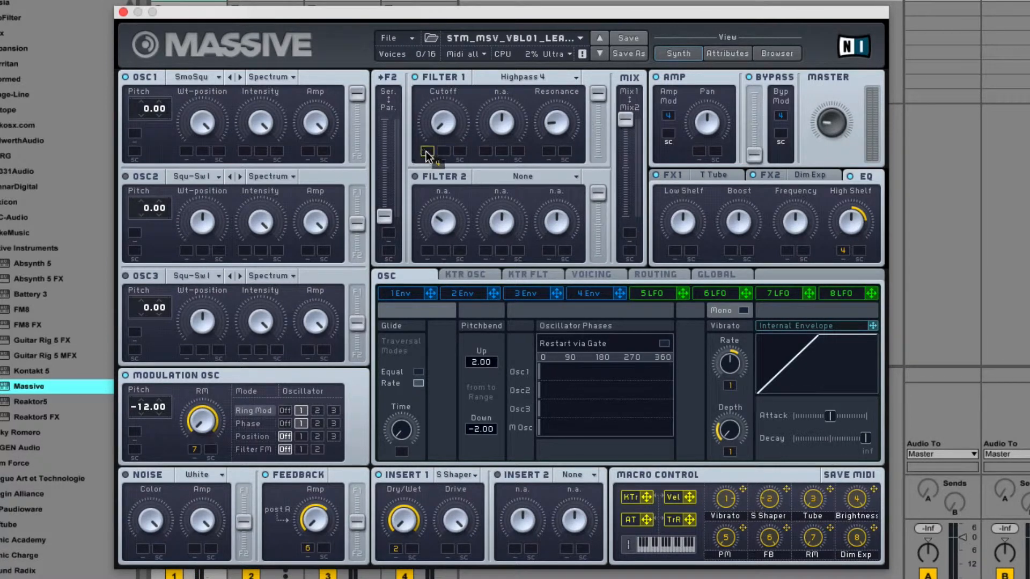
drag(426, 152, 424, 120)
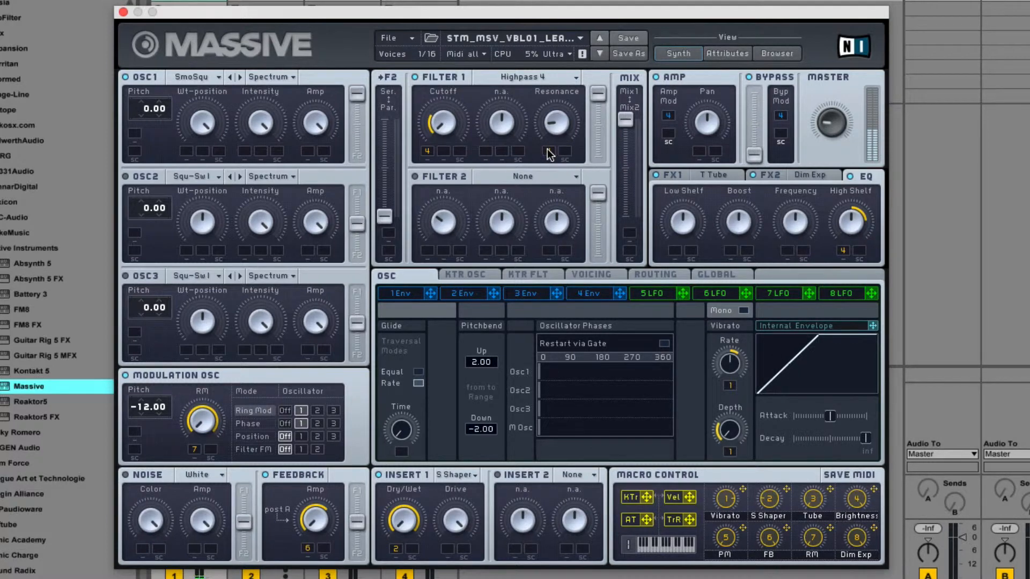
drag(547, 148, 548, 133)
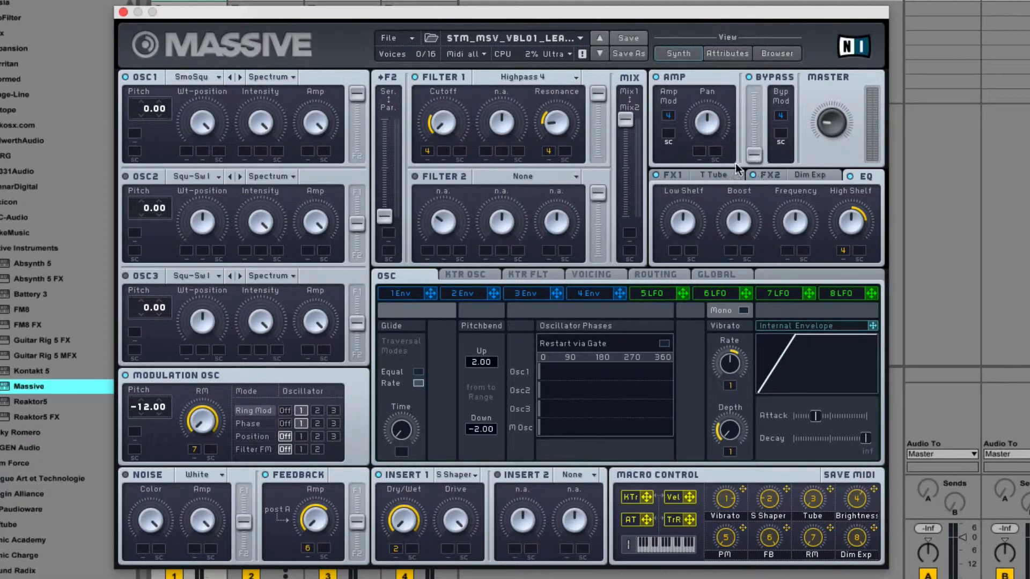
- Examine the FX1, FX2 and EQ settings, envelopes 1 and 4, the signal routing and the oscillator page
click(665, 176)
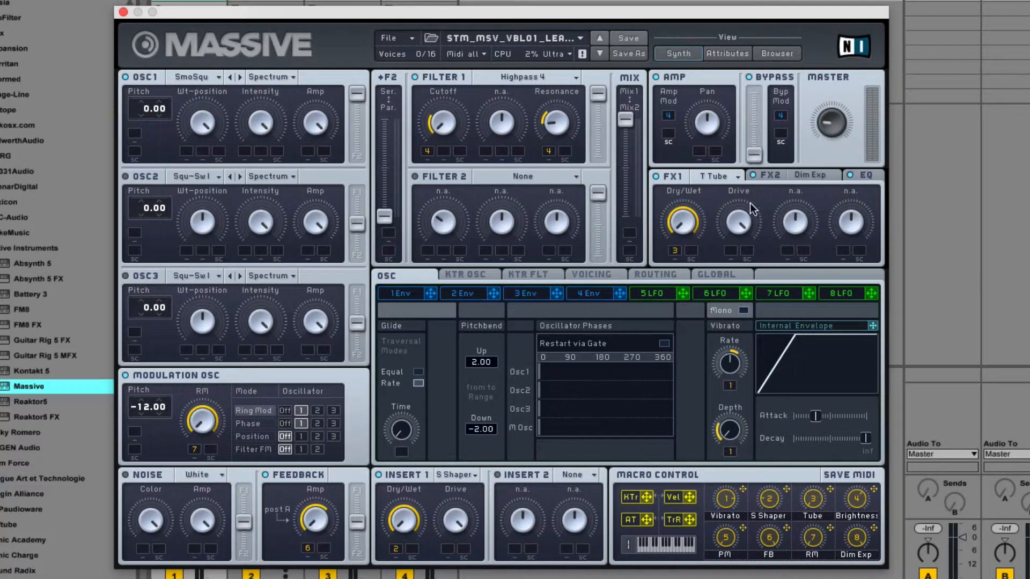
click(768, 179)
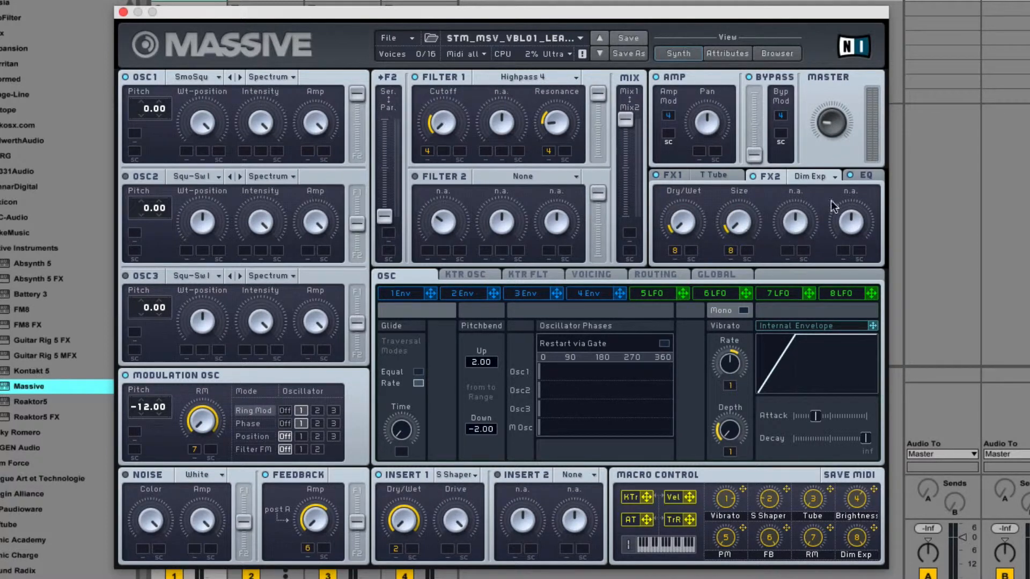
click(872, 175)
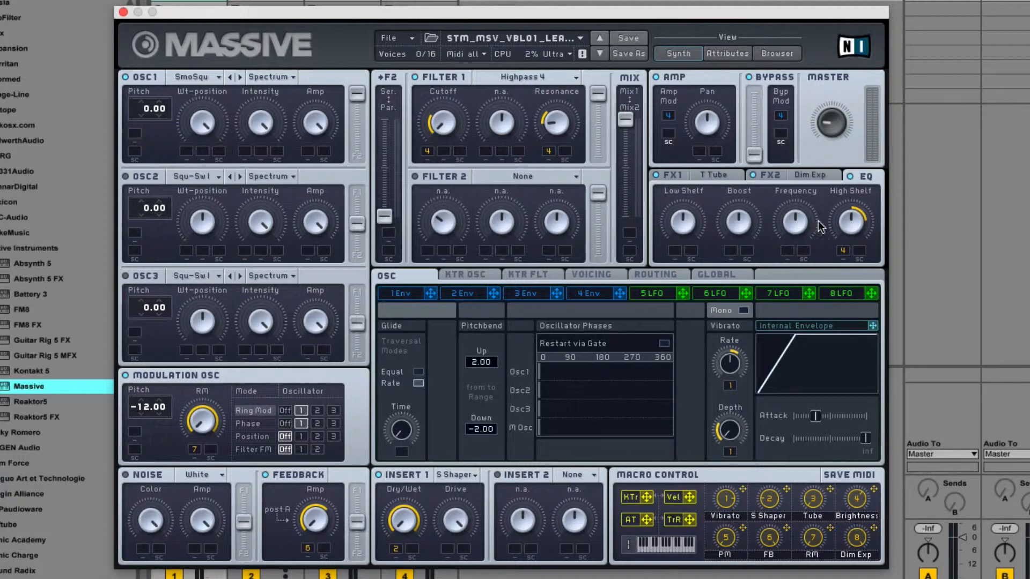
click(571, 278)
click(603, 291)
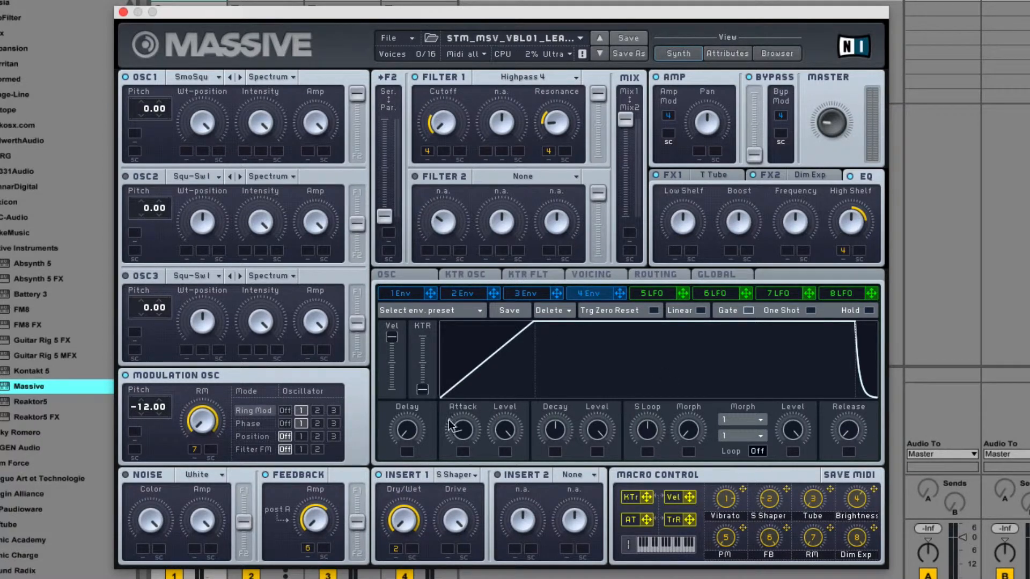
click(413, 294)
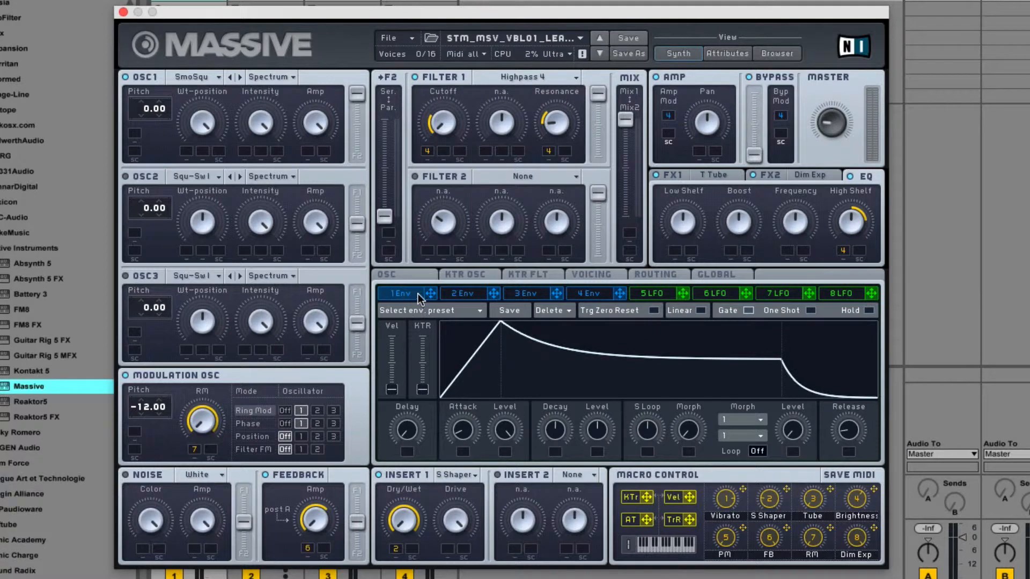
click(590, 293)
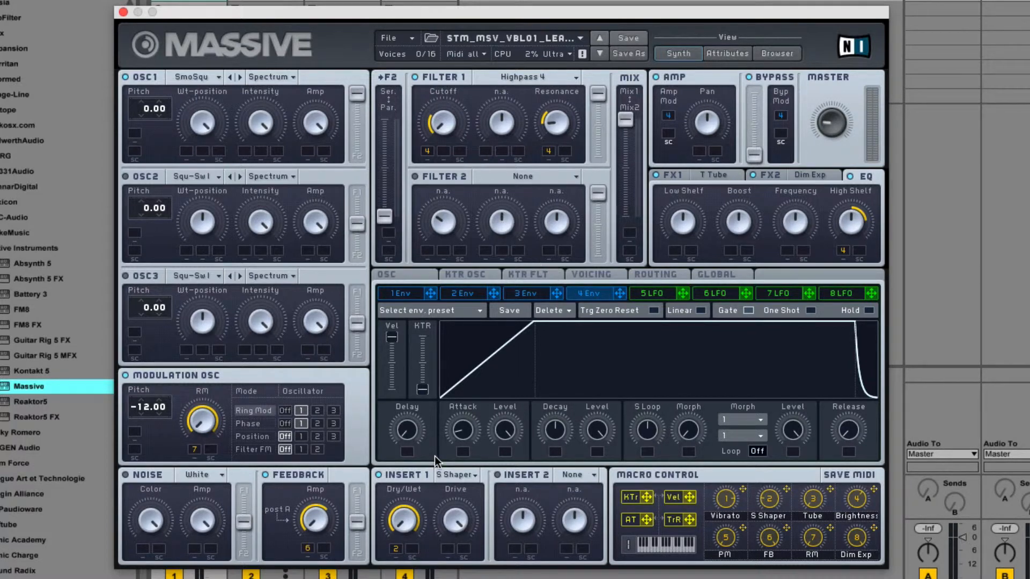
click(668, 275)
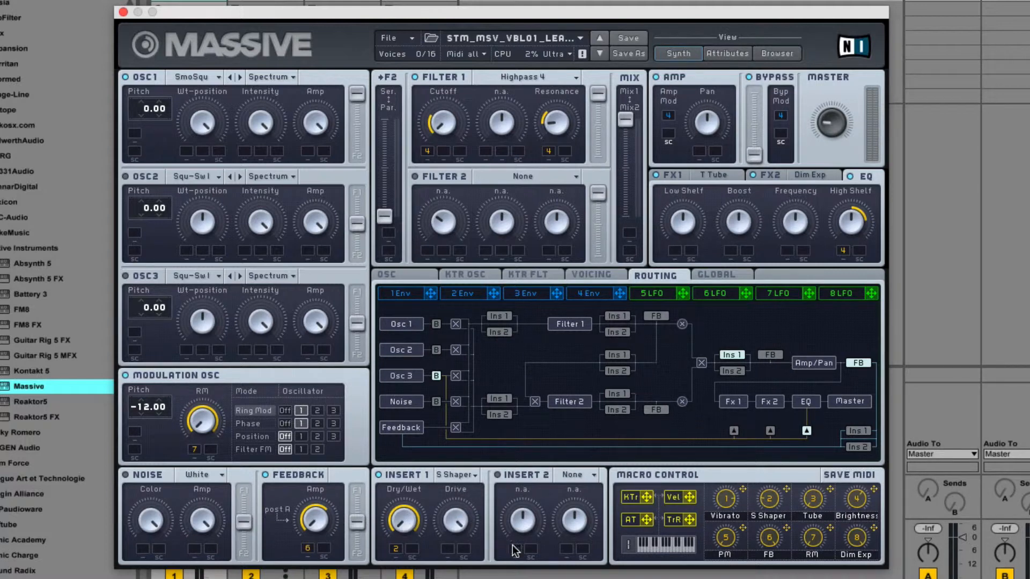
click(404, 276)
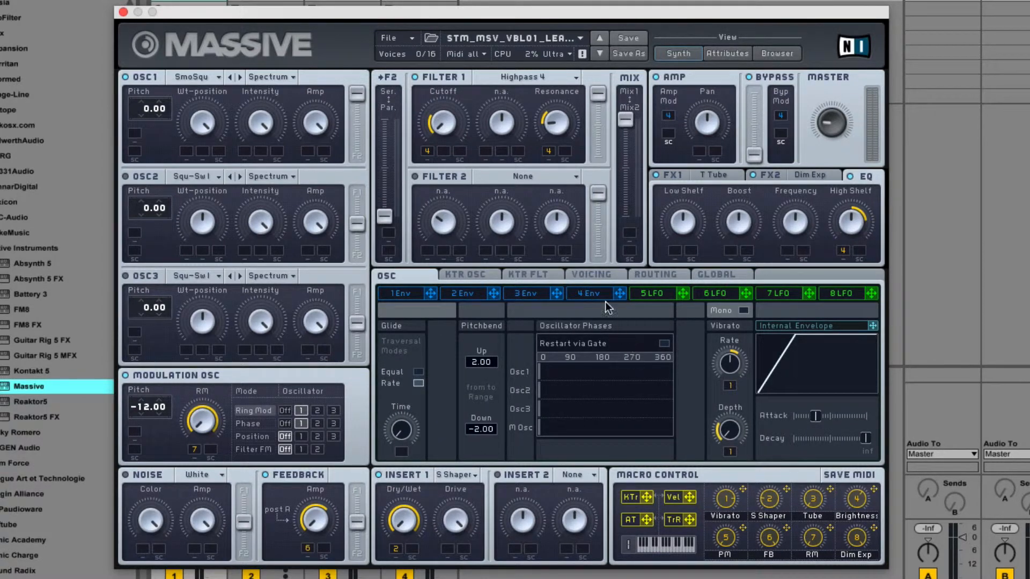
- Examine the signal routing and the macro assignments of the vibrato, FX1, EQ, the modulation oscillator's Phase and Ring Mod modes, and FX2
click(654, 276)
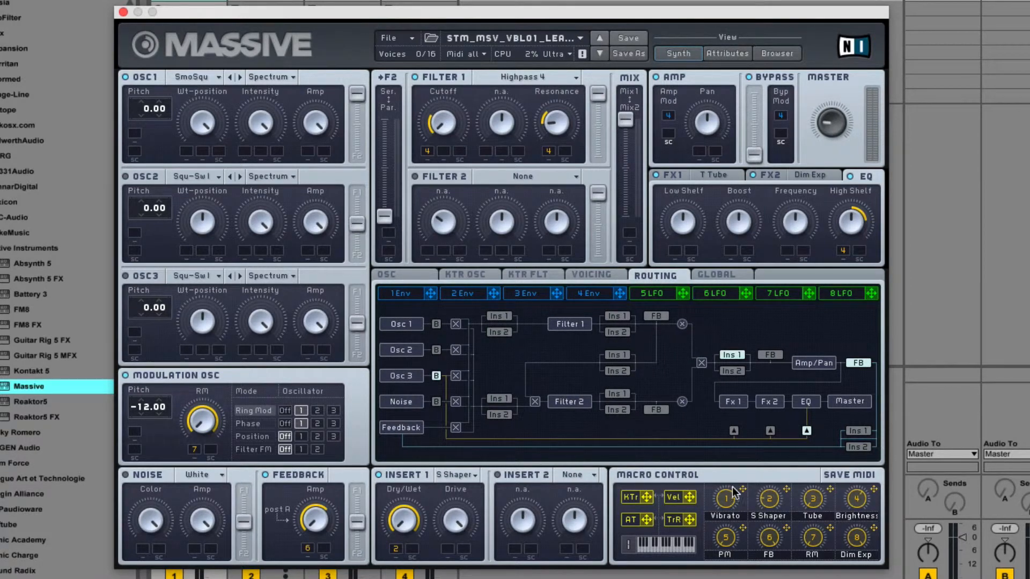
click(422, 272)
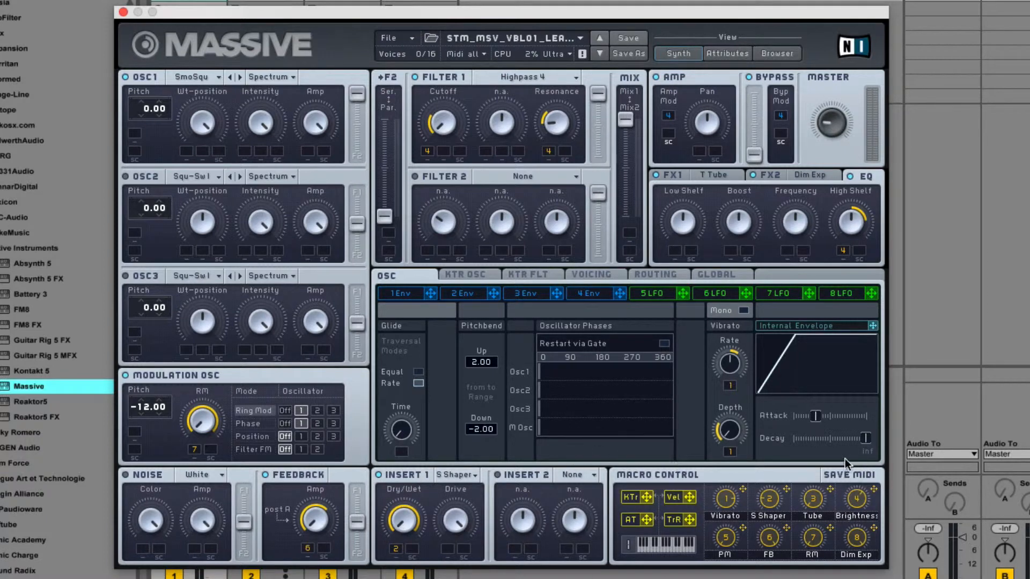
click(681, 175)
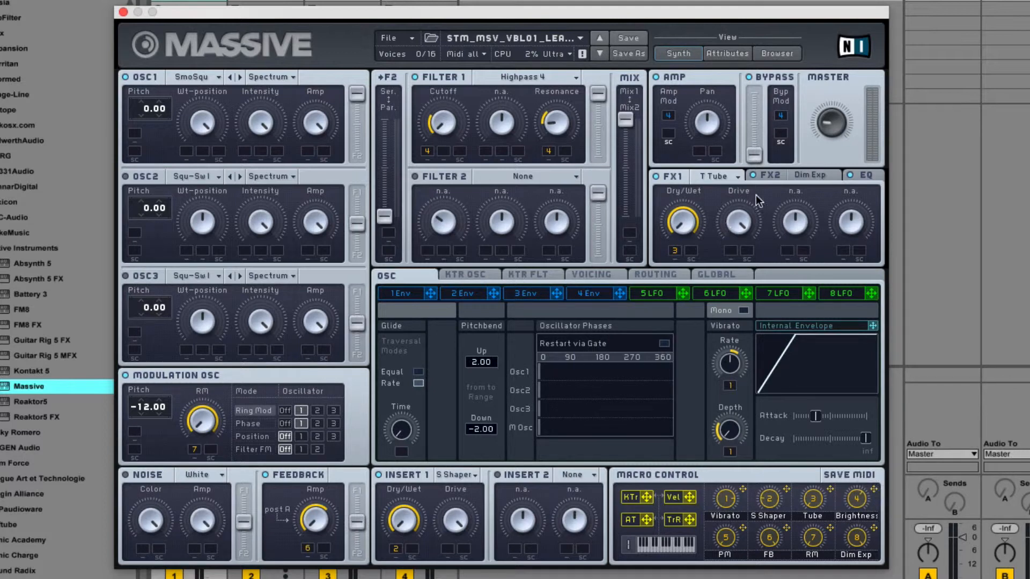
click(876, 179)
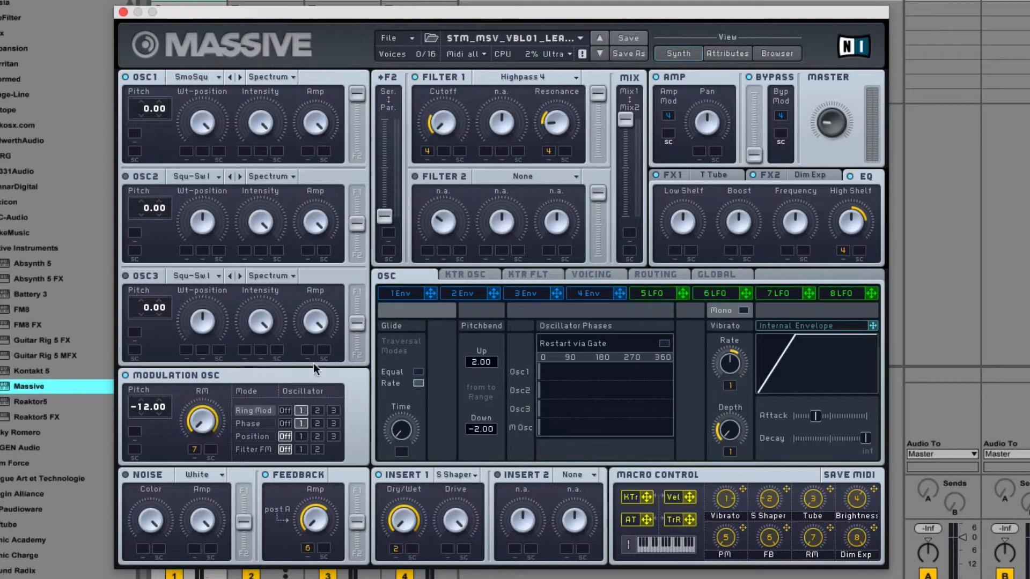
click(265, 422)
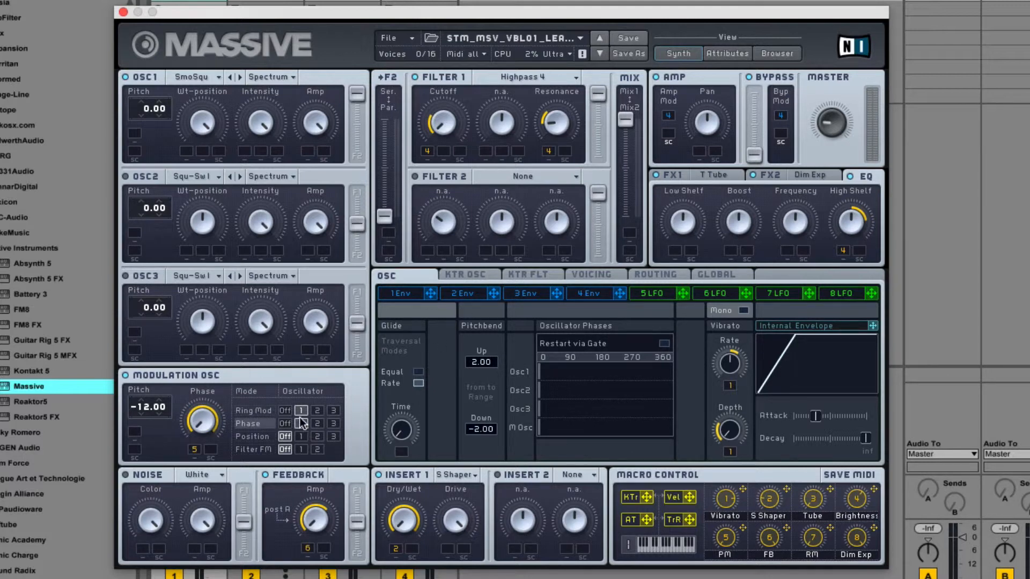
click(256, 411)
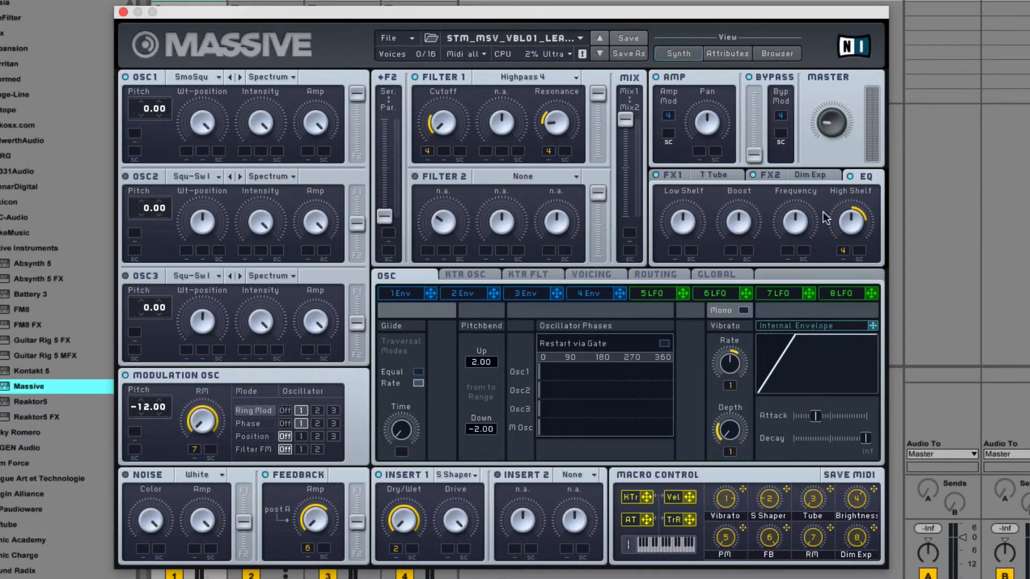
click(776, 176)
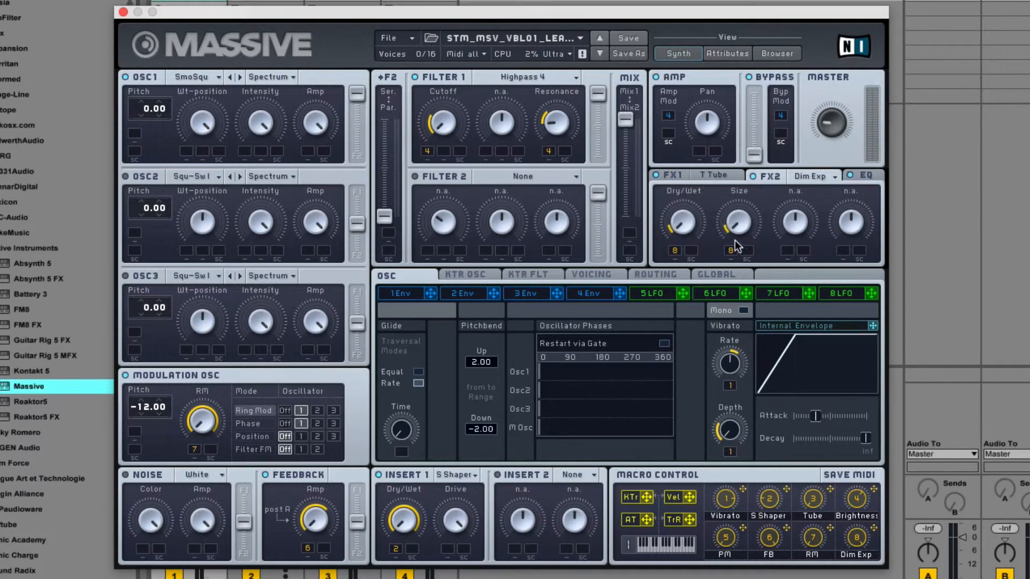